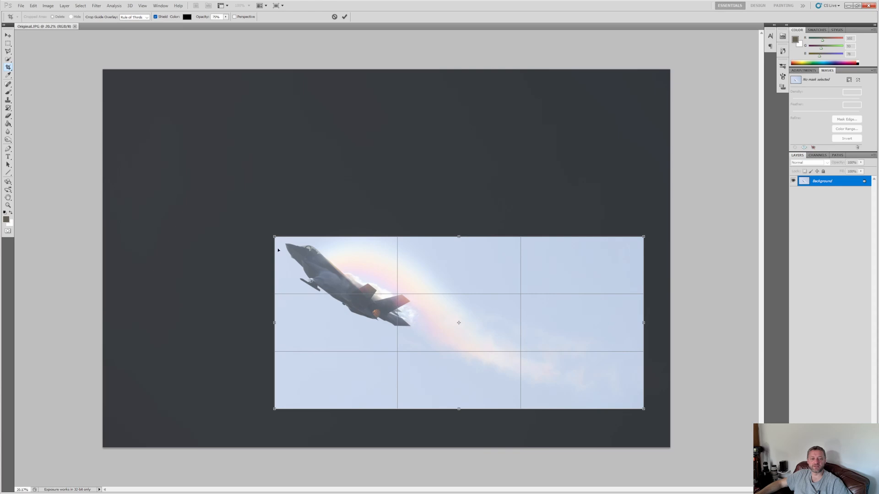
Step: Enlarge and reposition the crop area around the jet and its vapour trail, leaving sky on every side, and apply the crop
drag(274, 237, 234, 163)
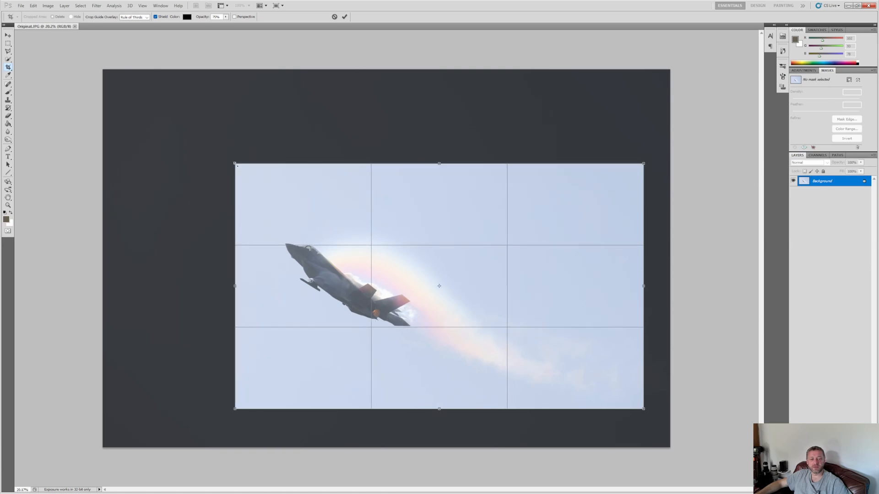
drag(351, 242, 336, 247)
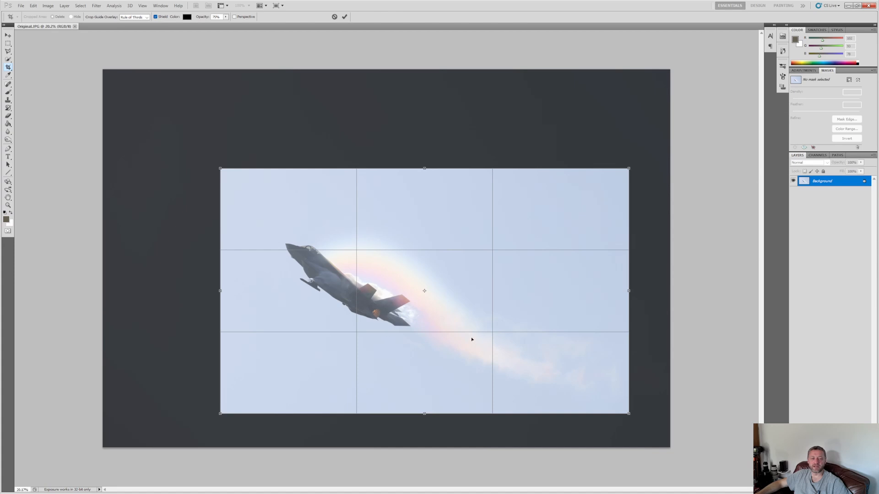
key(Return)
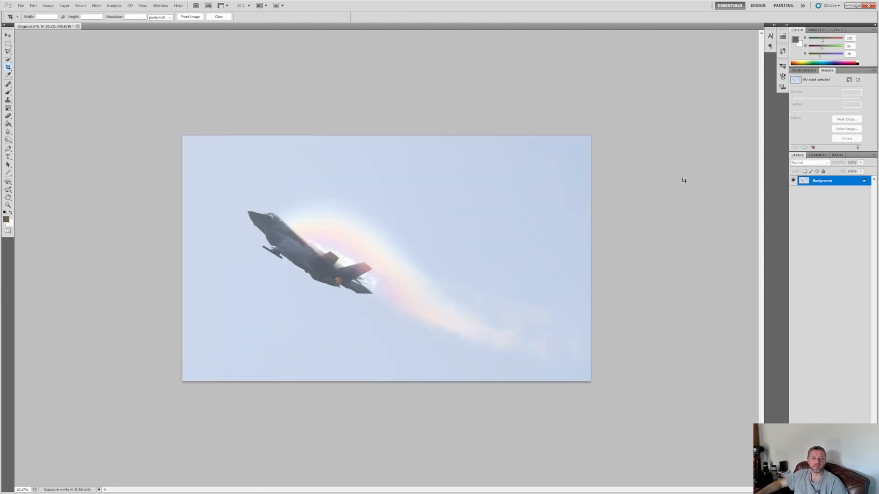
Step: Duplicate the Background layer, keeping the proposed copy name
right_click(816, 181)
click(815, 194)
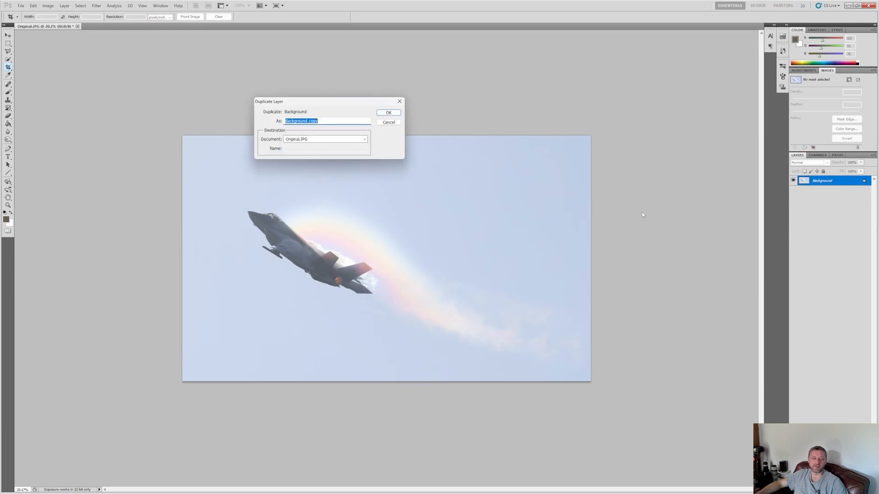
click(393, 113)
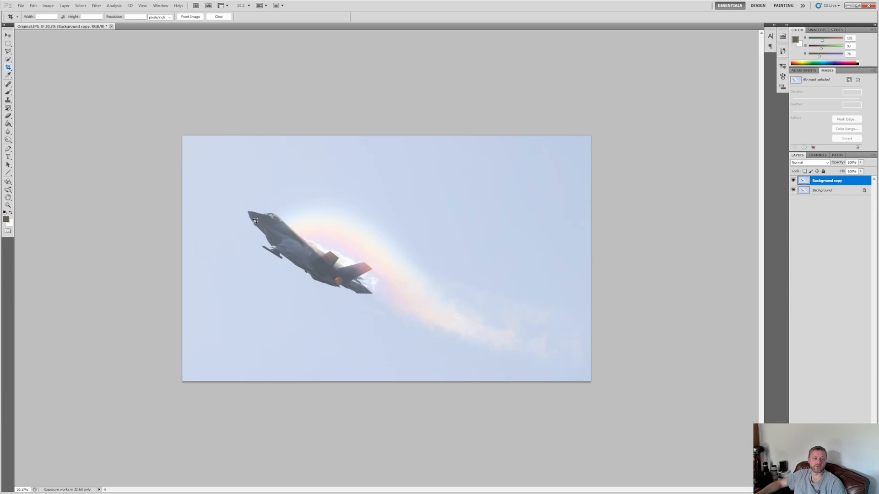
Step: Apply Levels to the Background copy layer, raising the RGB black input level to about 69
scroll(254, 220, up, 14)
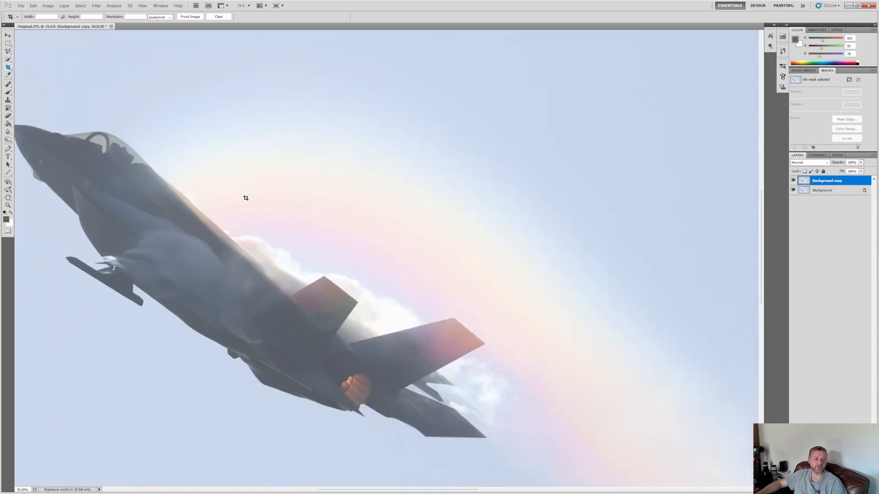
scroll(329, 196, down, 12)
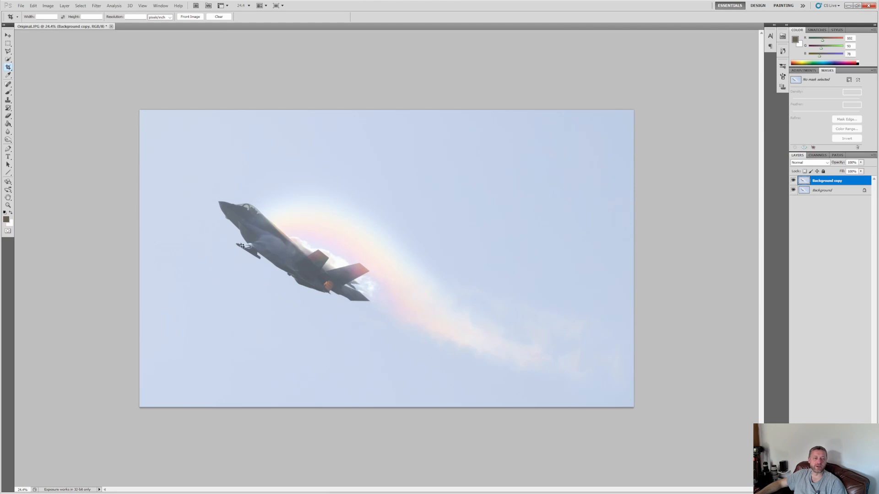
scroll(242, 245, up, 14)
scroll(239, 237, down, 11)
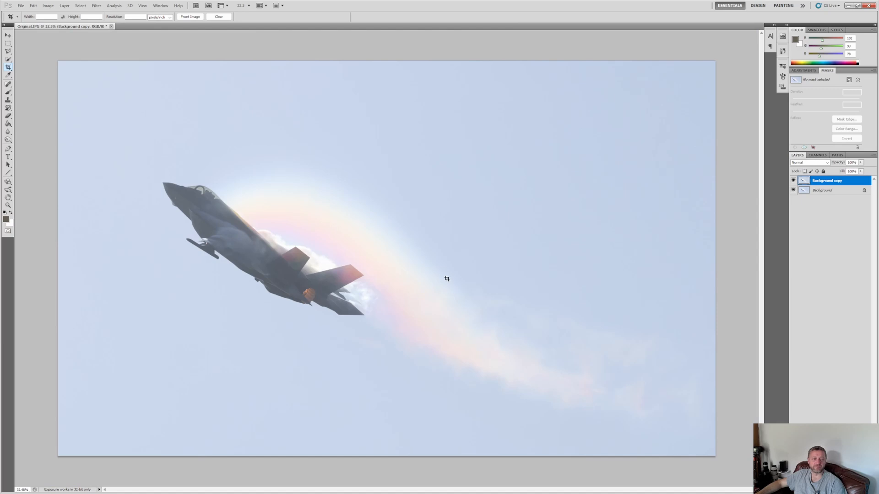
key(ctrl+l)
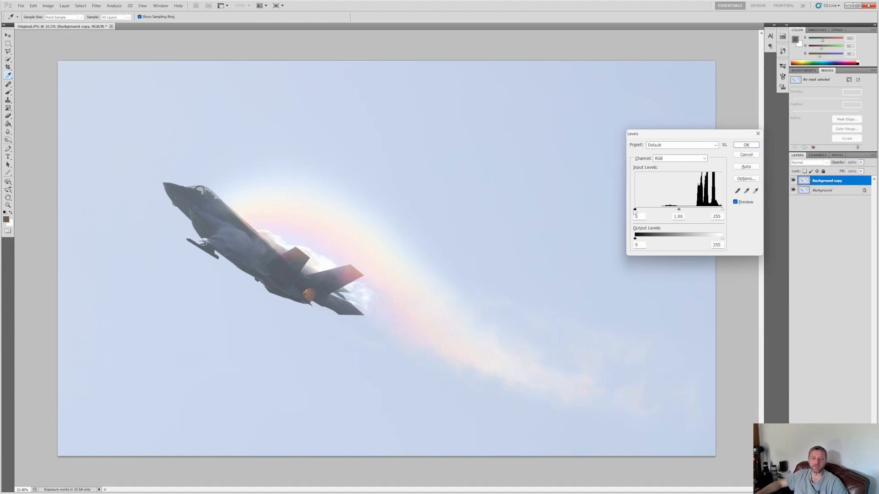
drag(636, 211, 563, 217)
drag(635, 211, 662, 214)
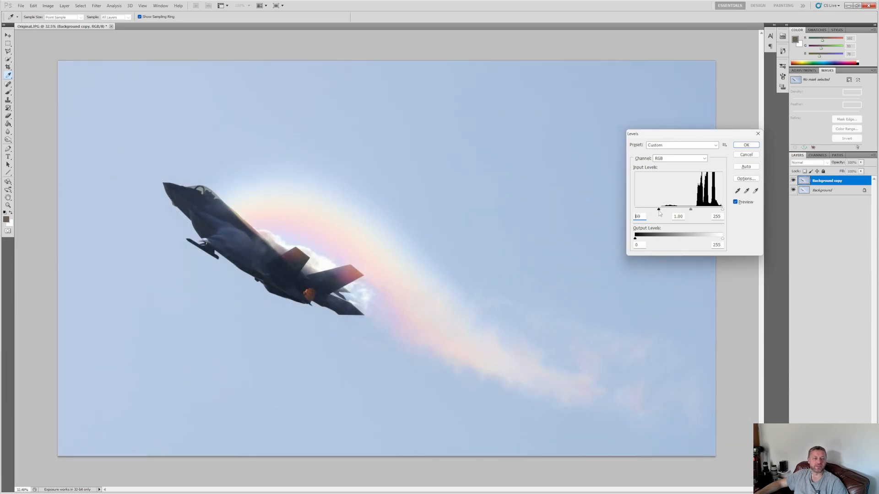
click(735, 145)
key(c)
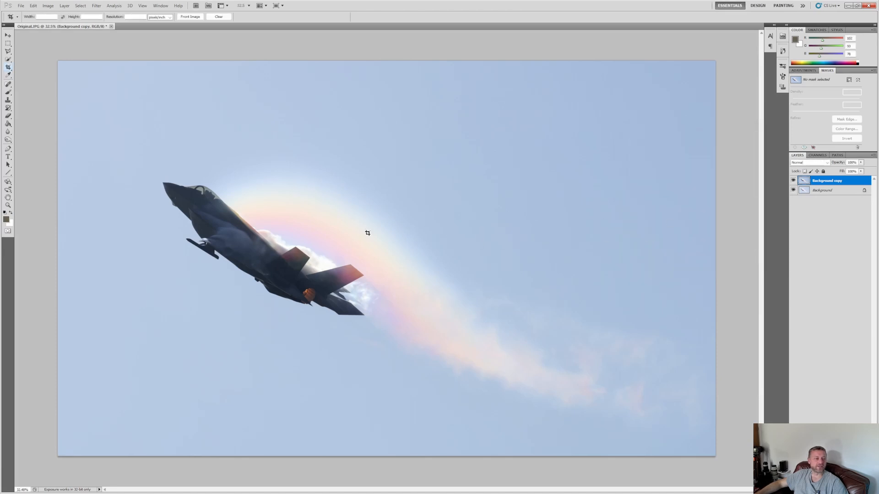
Step: Toggle the Background copy layer's visibility to compare the Levels adjustment with the original image
key(alt)
click(793, 181)
click(793, 181)
click(793, 181)
click(793, 181)
click(793, 181)
click(794, 182)
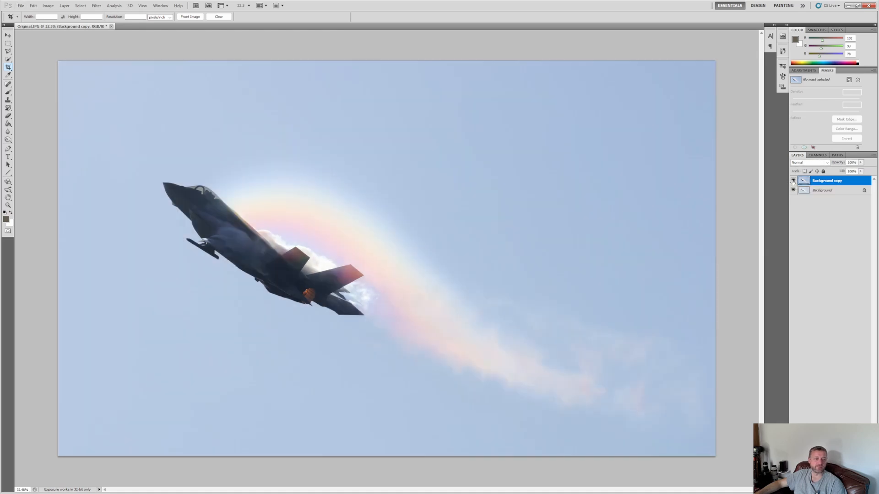
Step: Duplicate the Background copy layer, keeping the proposed name
right_click(820, 181)
click(809, 215)
key(Return)
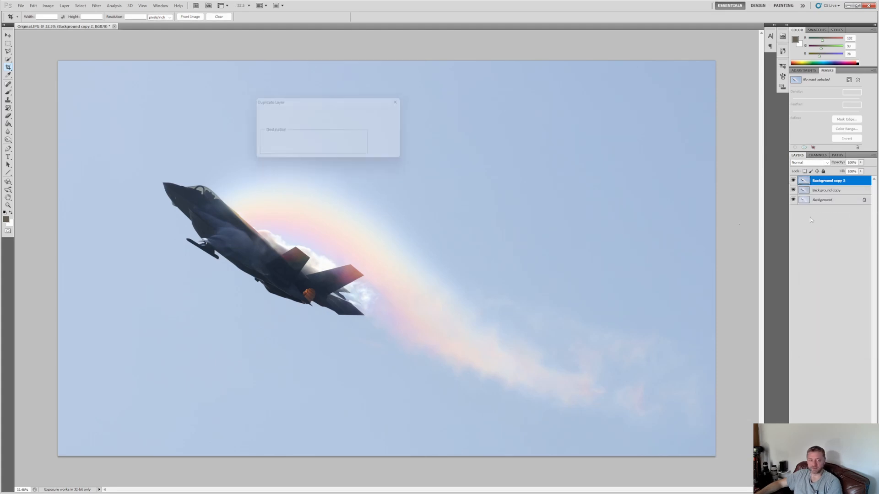
Step: Apply Shadows/Highlights to the Background copy 2 layer with a shadows amount of 37% and a highlights amount of 5%
click(48, 5)
mouse_move(82, 23)
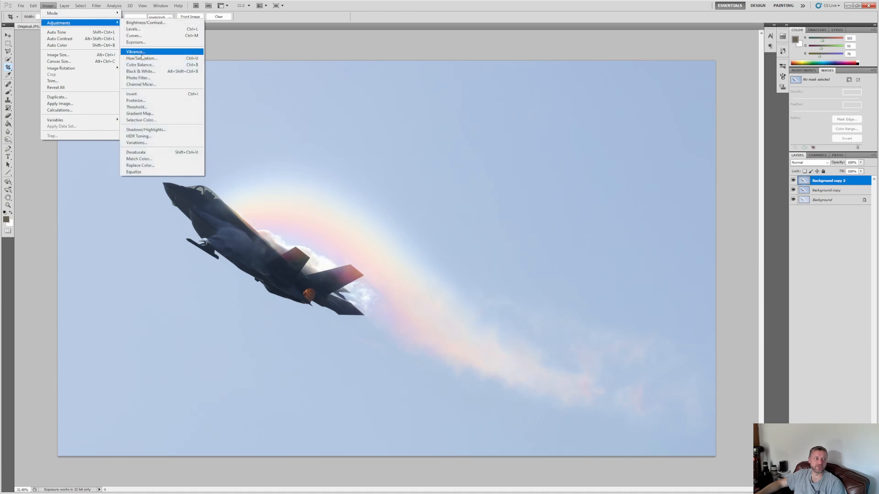
click(146, 130)
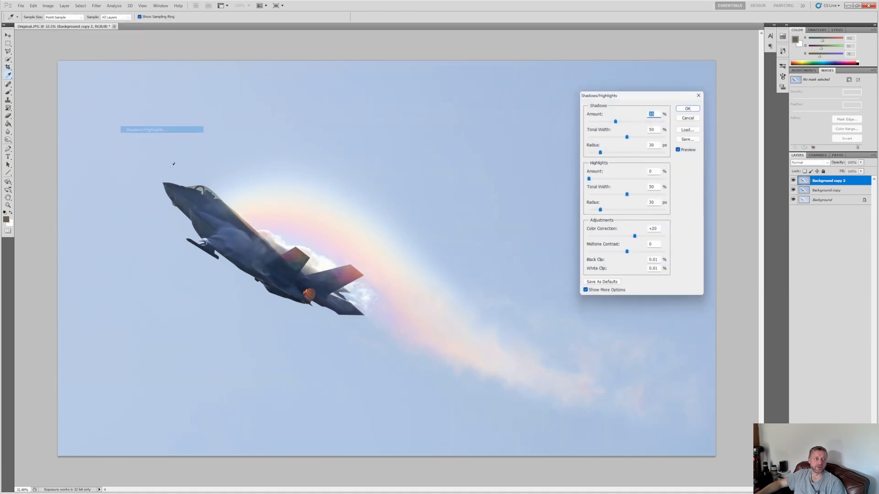
mouse_move(614, 121)
mouse_down()
mouse_move(608, 127)
mouse_move(625, 128)
mouse_move(603, 135)
mouse_move(618, 135)
mouse_up()
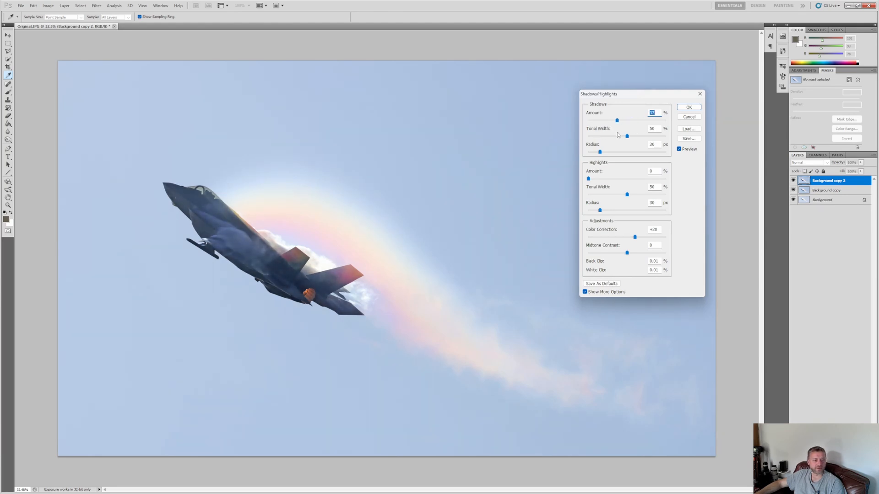
mouse_move(589, 179)
mouse_down()
mouse_move(662, 180)
mouse_move(592, 179)
mouse_up()
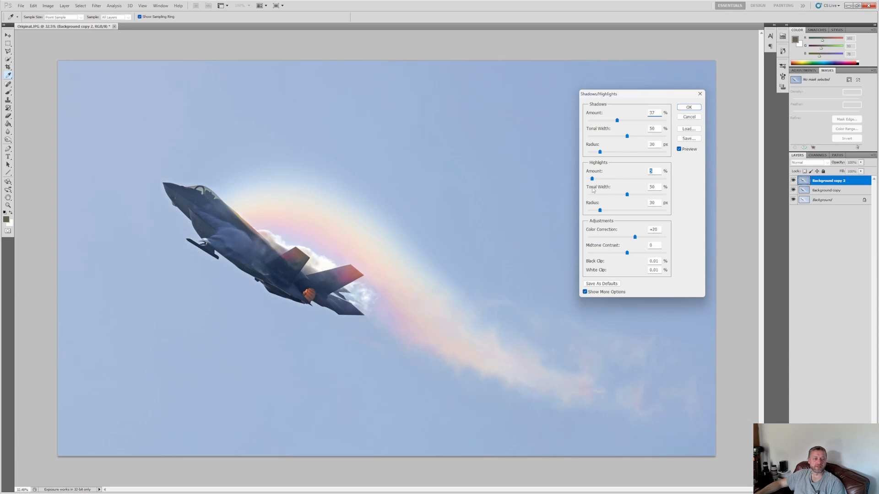
key(Return)
key(c)
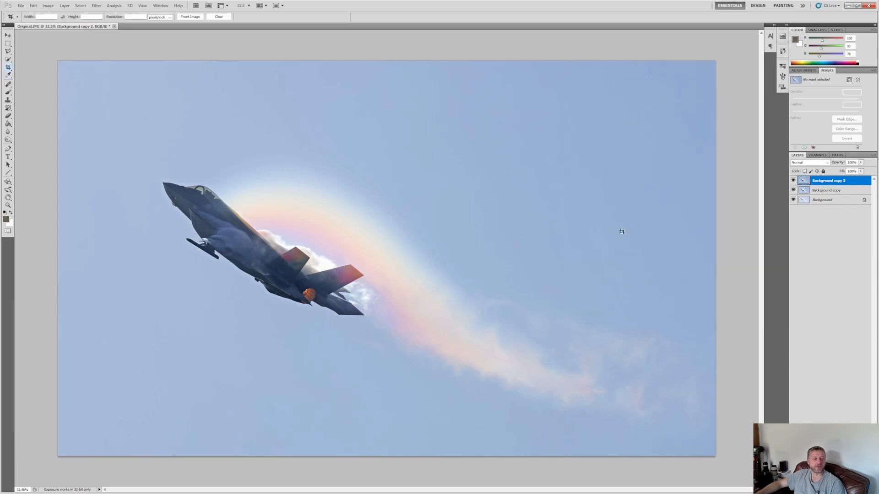
Step: Duplicate the Background copy 2 layer and apply Shadows/Highlights to the duplicate with shadows about 26% and highlights 5%
right_click(823, 182)
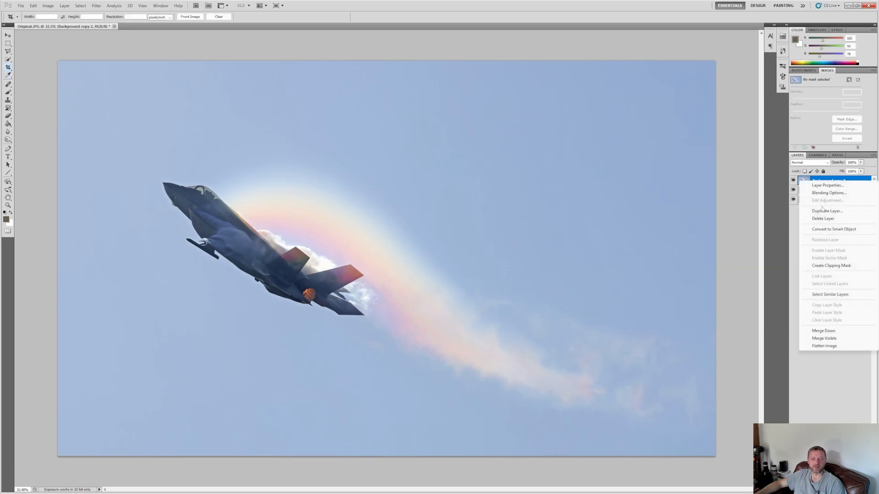
click(822, 211)
key(Return)
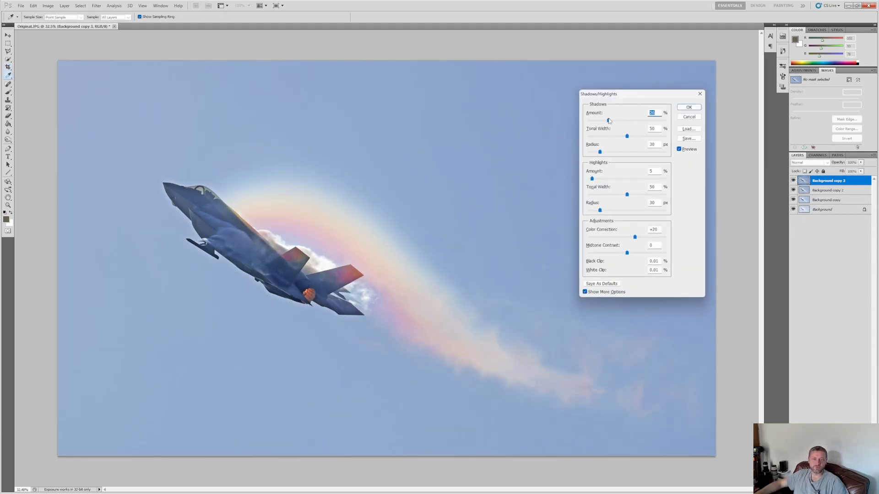
drag(592, 179, 592, 179)
click(689, 107)
Step: Toggle the visibility of the Background copy 3 layer to compare the second Shadows/Highlights adjustment with the version below
drag(793, 181, 793, 192)
click(793, 190)
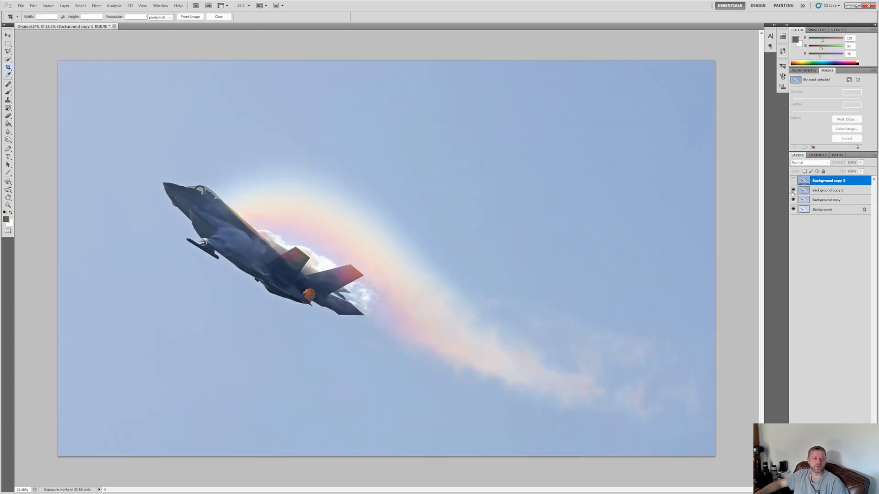
click(793, 181)
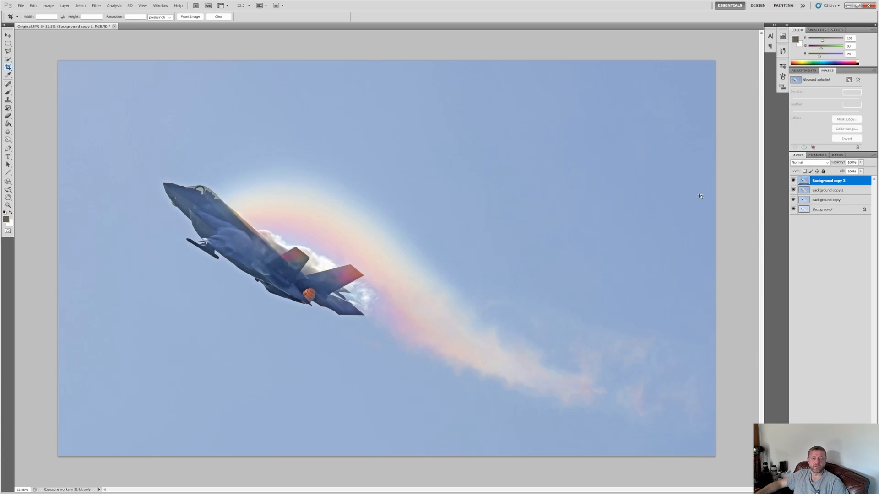
Step: Duplicate the Background copy 3 layer and deepen the duplicate's contrast with Levels by slightly raising the black input level
right_click(800, 181)
click(827, 210)
key(Return)
key(ctrl+l)
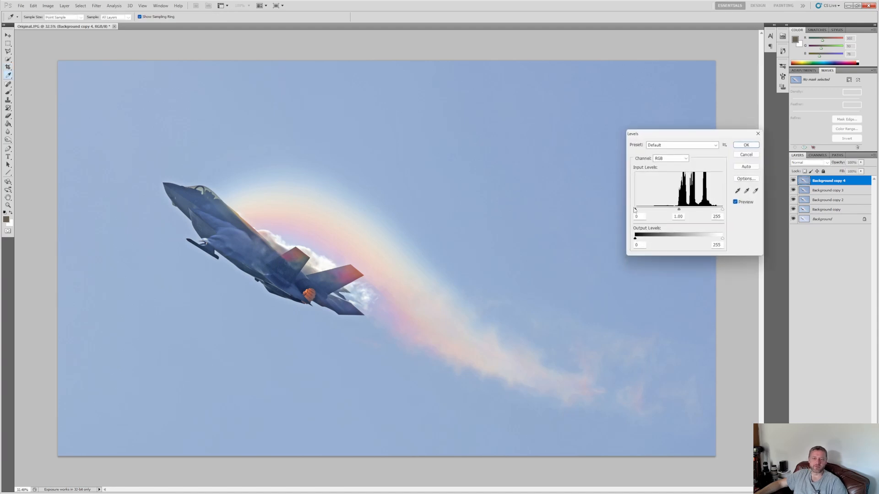
drag(635, 210, 644, 210)
key(Return)
key(c)
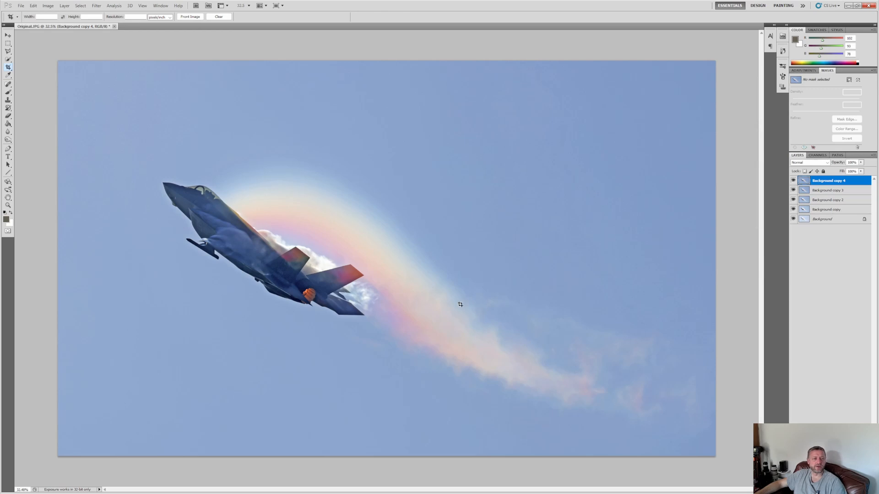
Step: Examine the rainbow vapour and sky up close, hiding and restoring the four copy layers to compare the edit with the original
scroll(307, 206, up, 10)
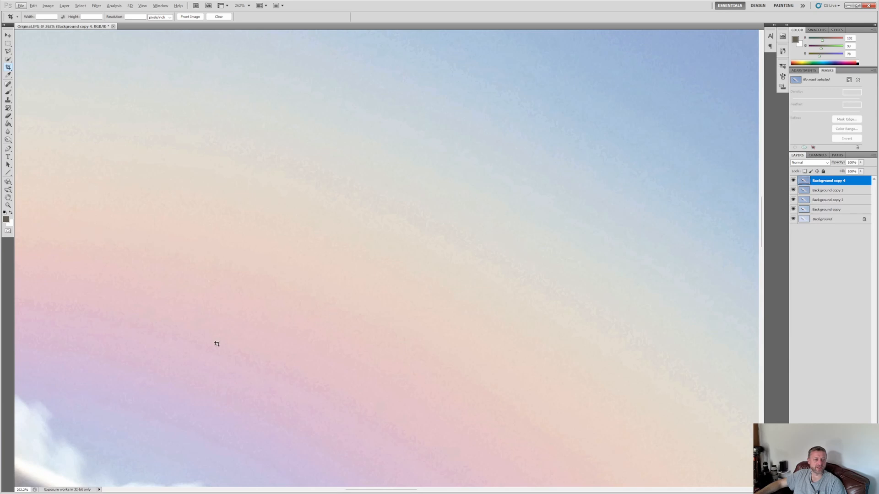
scroll(266, 388, down, 10)
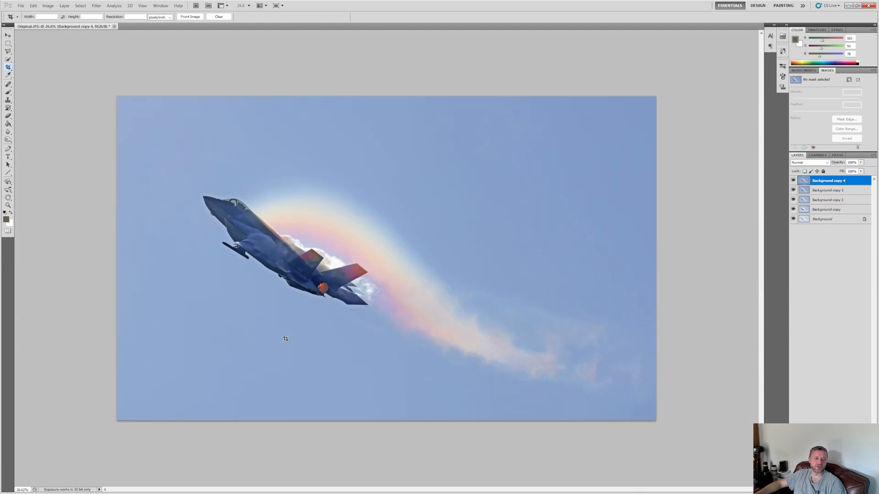
scroll(287, 337, up, 1)
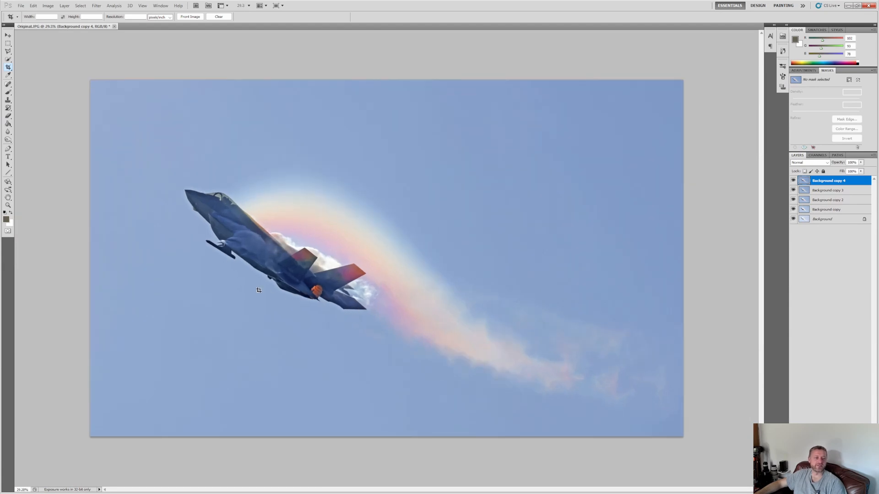
key(alt)
click(794, 180)
click(793, 190)
click(793, 200)
click(793, 209)
scroll(304, 234, up, 20)
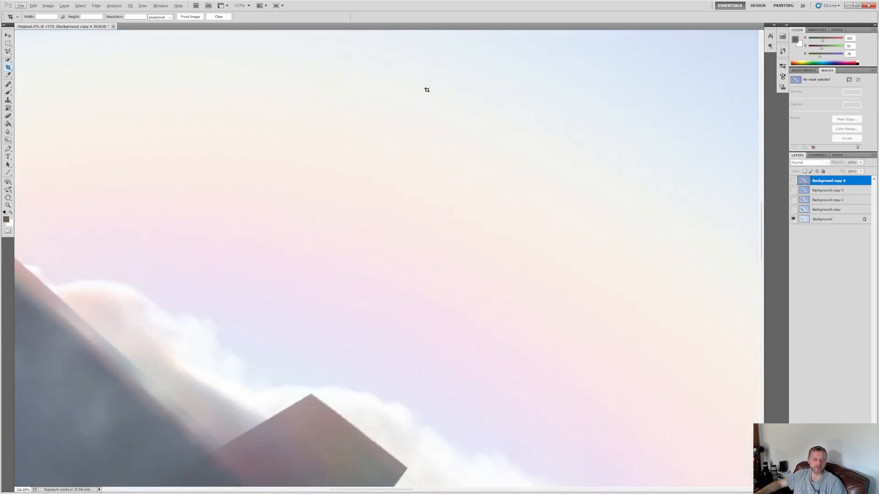
click(793, 209)
click(793, 200)
click(793, 181)
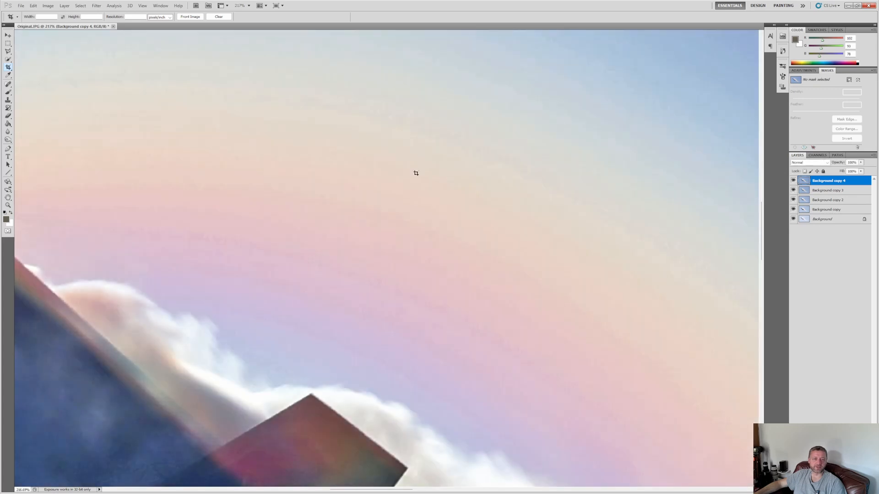
Step: Crop a strip of empty sky off the image's left and top edges to tighten the framing around the jet
scroll(293, 270, down, 14)
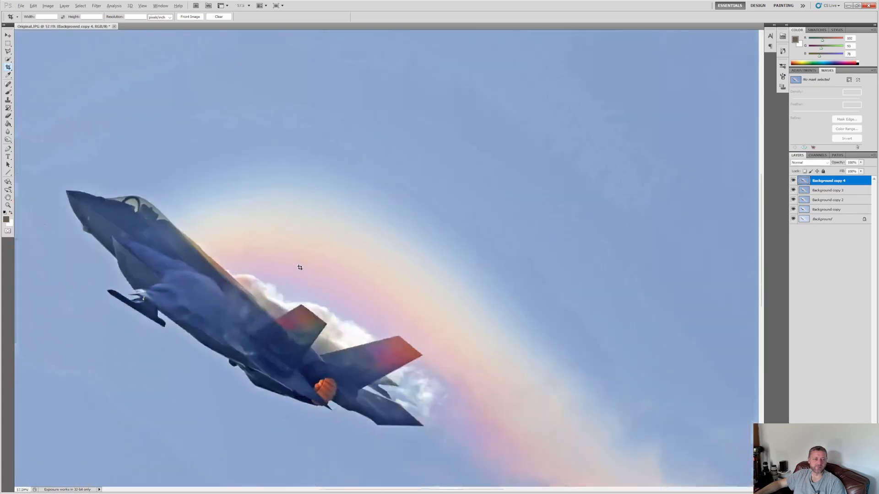
scroll(300, 267, down, 7)
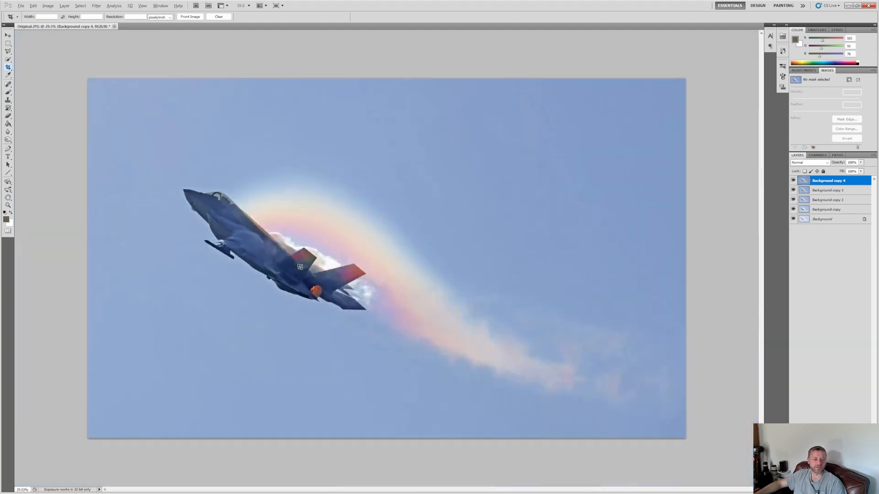
scroll(300, 267, down, 2)
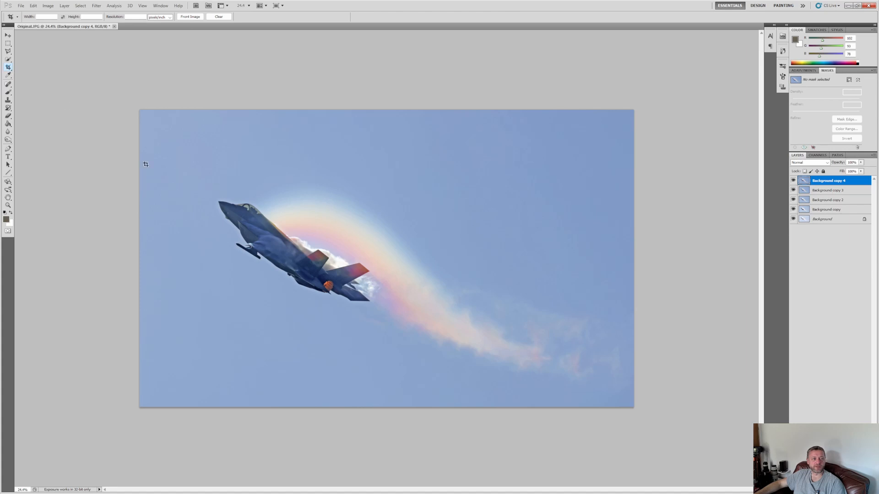
drag(125, 108, 245, 197)
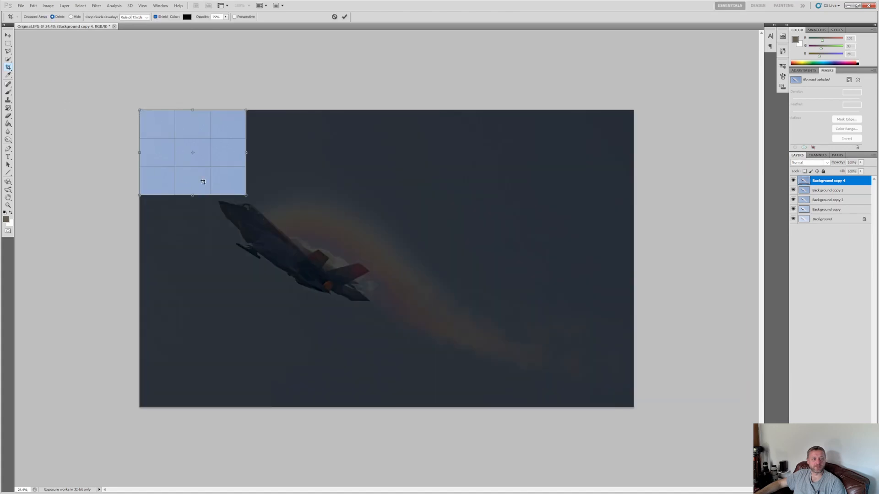
key(Escape)
drag(648, 409, 751, 452)
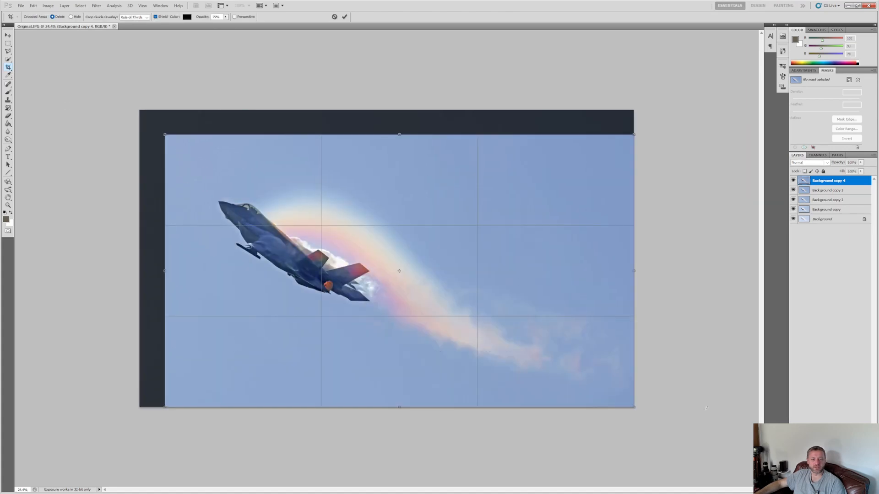
key(Return)
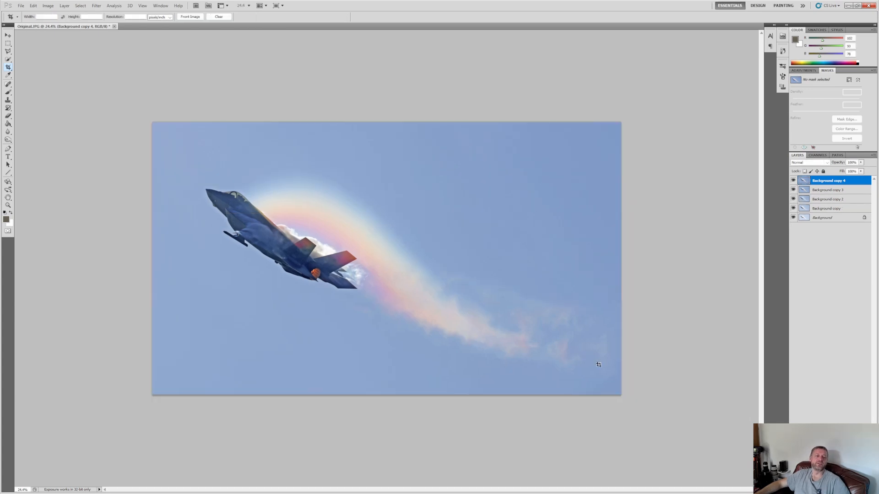
scroll(362, 290, up, 6)
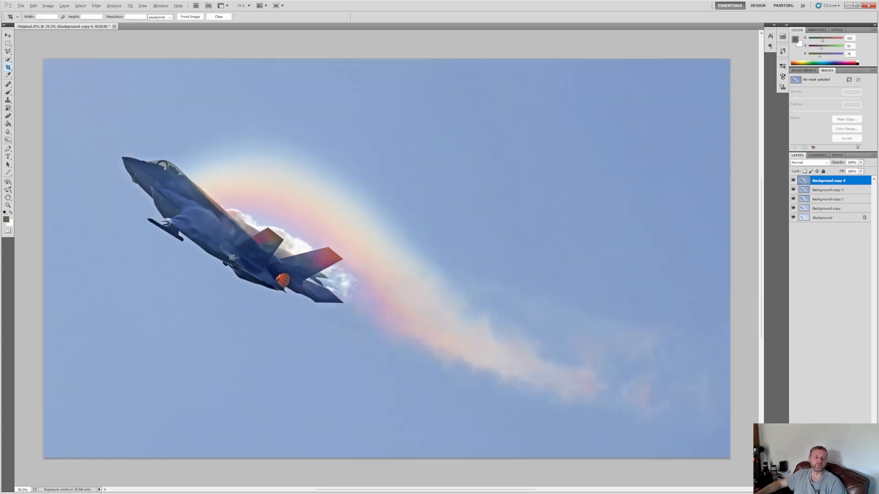
scroll(287, 282, down, 1)
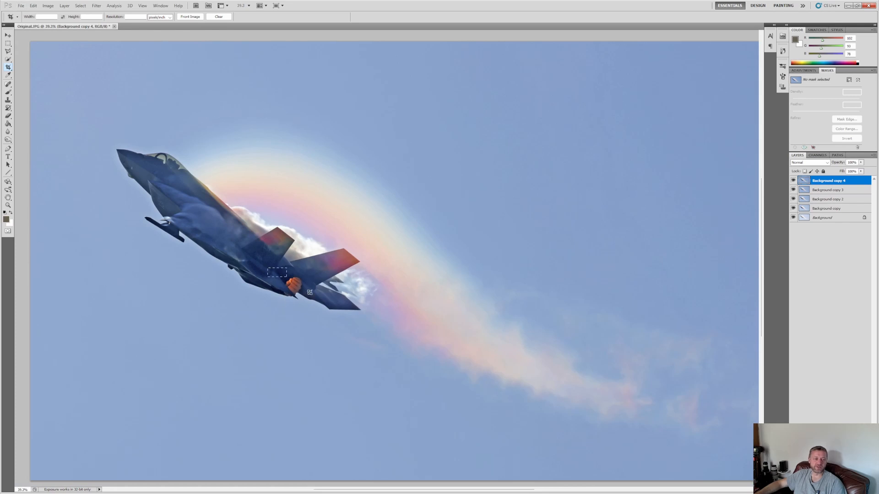
drag(268, 269, 340, 314)
key(Escape)
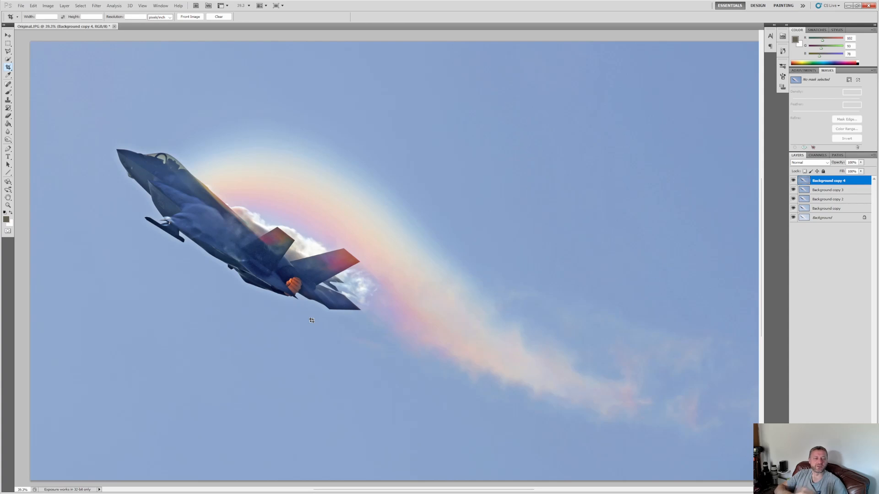
Step: Enrich the colours of the Background copy 4 layer with a Vibrance adjustment, moderately raising both vibrance and saturation
click(50, 6)
mouse_move(60, 26)
click(152, 51)
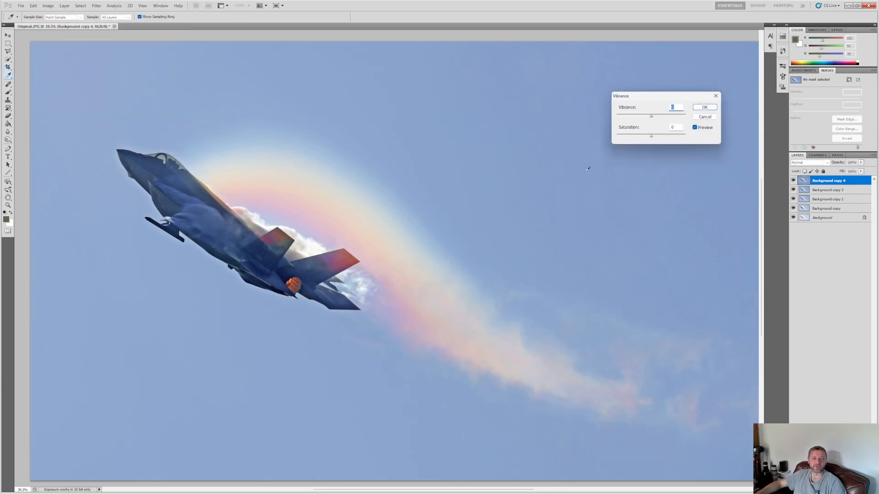
drag(651, 118, 661, 117)
drag(652, 137, 660, 136)
click(709, 108)
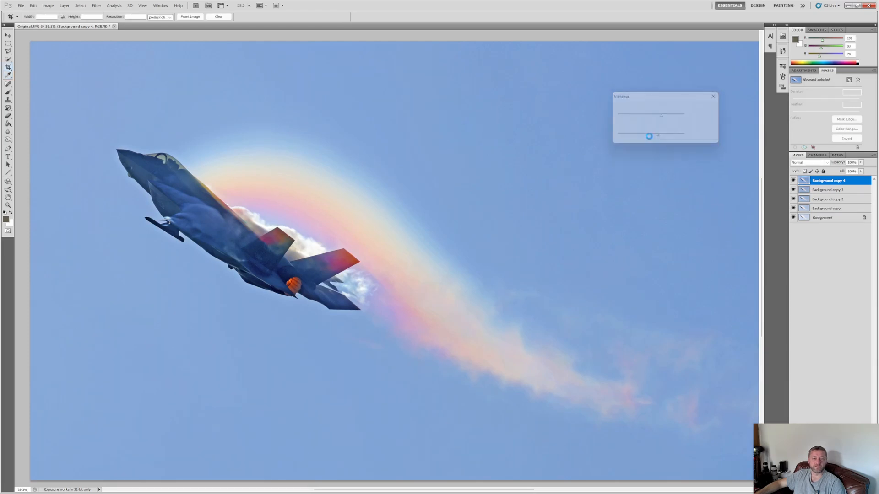
Step: Brighten the Background copy 4 layer with Curves by slightly lifting a shadow point at input 48
scroll(486, 182, down, 7)
scroll(461, 205, up, 2)
key(alt)
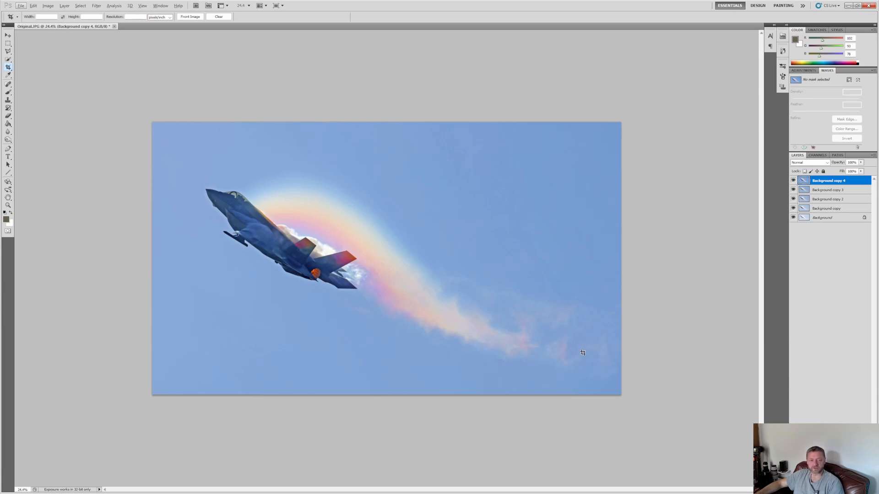
key(ctrl+m)
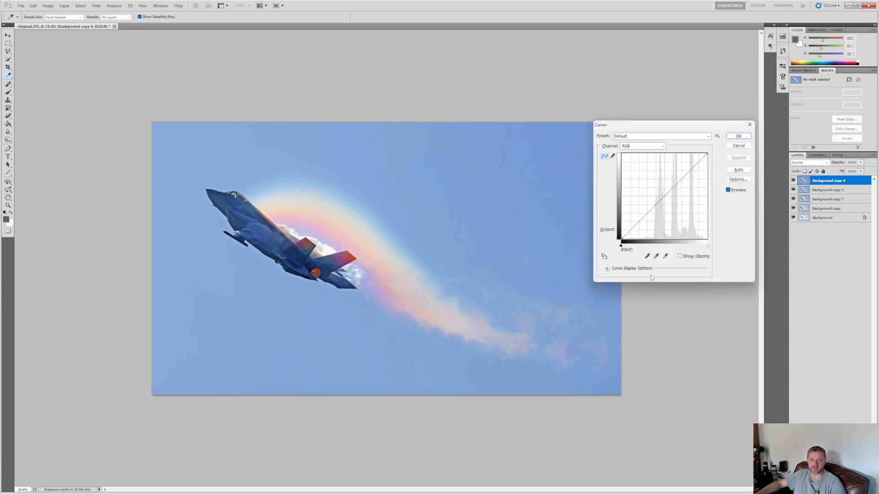
click(637, 219)
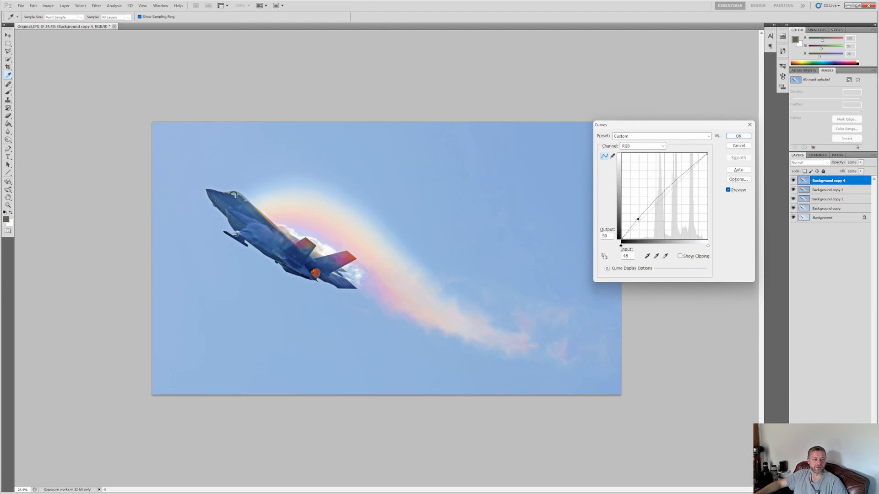
key(Down)
key(Down)
click(738, 136)
key(c)
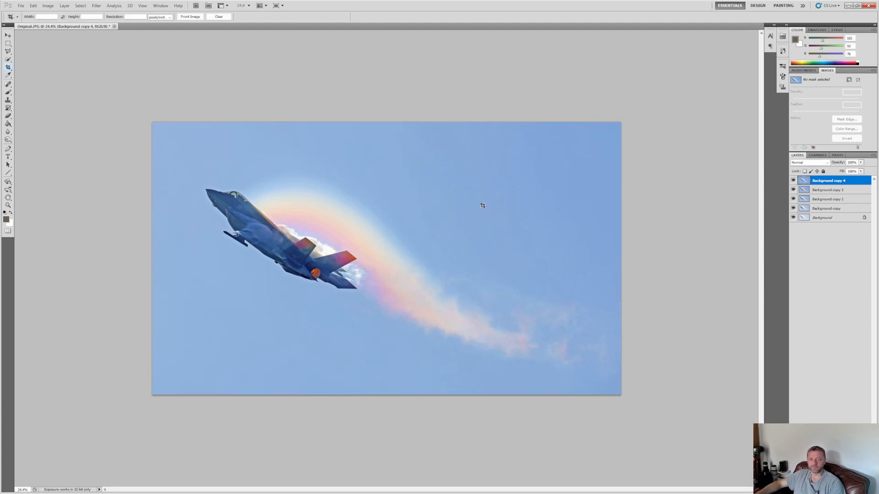
Step: Reduce the grain on the Background copy 4 layer with the Despeckle noise filter, checking the jet's fuselage up close
key(ctrl+plus)
scroll(130, 212, up, 5)
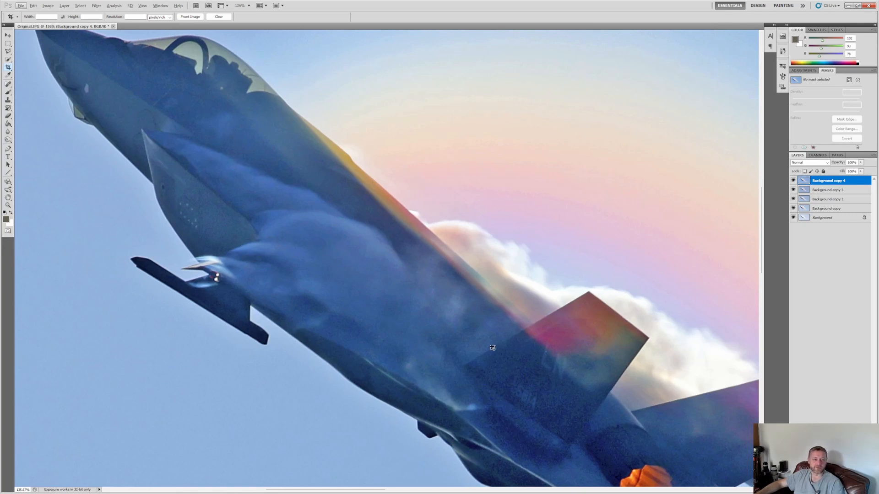
key(alt+t)
key(n)
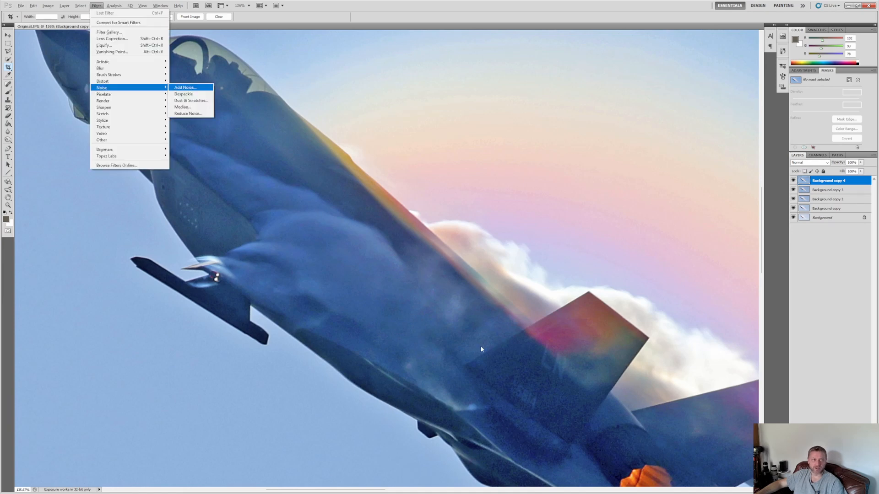
key(Down)
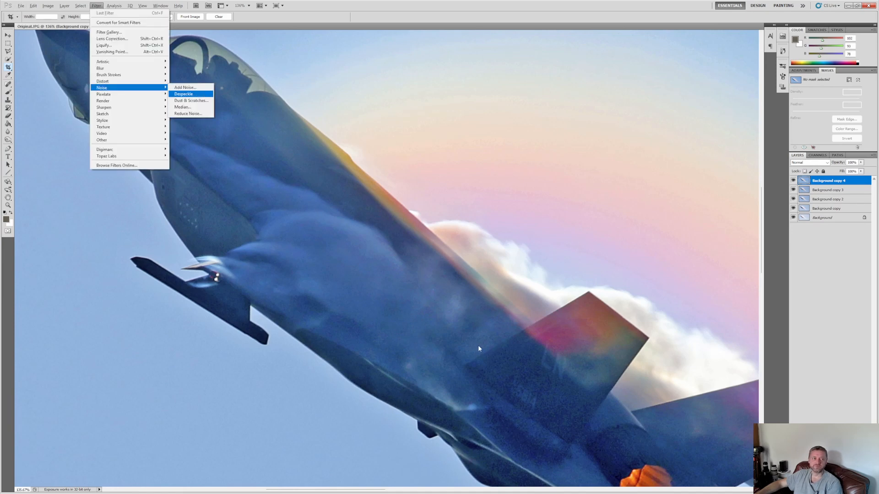
key(Return)
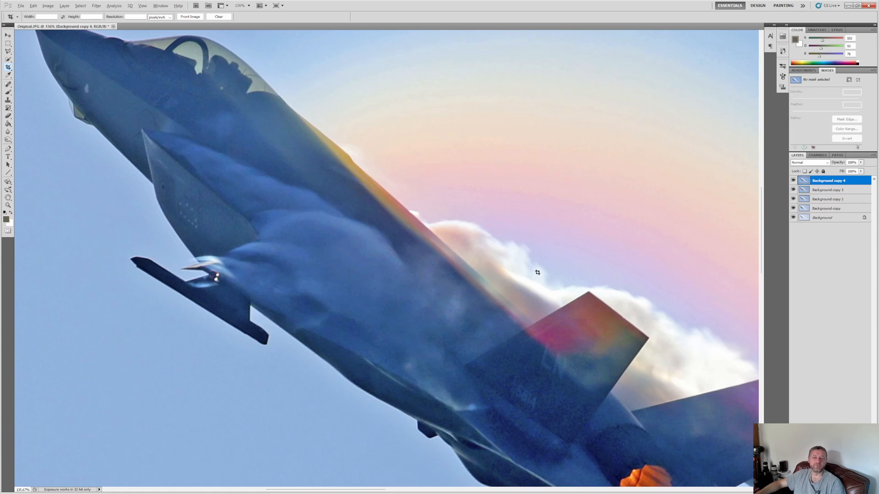
Step: Duplicate the Background copy 4 layer with its default name
right_click(815, 181)
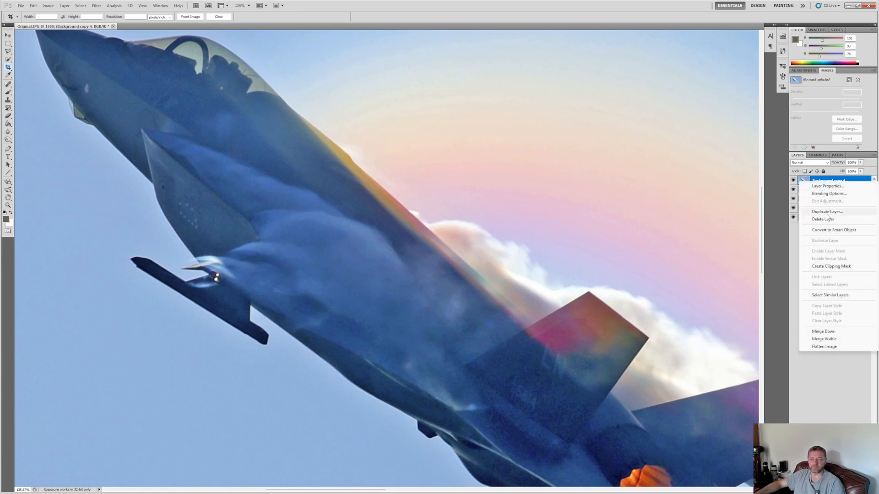
click(814, 213)
key(Return)
Step: Examine the overall framing and the rainbow vapour above the tail fins up close for remaining noise
scroll(703, 249, down, 5)
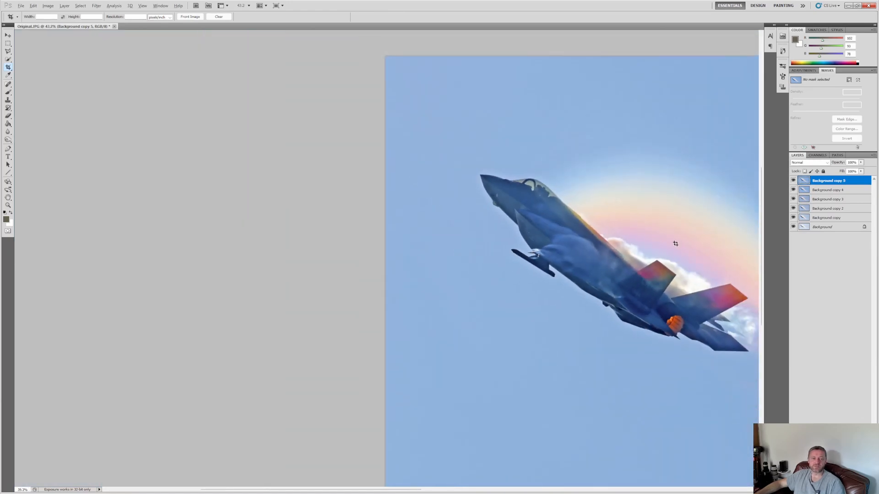
scroll(676, 243, down, 2)
scroll(557, 247, up, 2)
scroll(352, 233, down, 2)
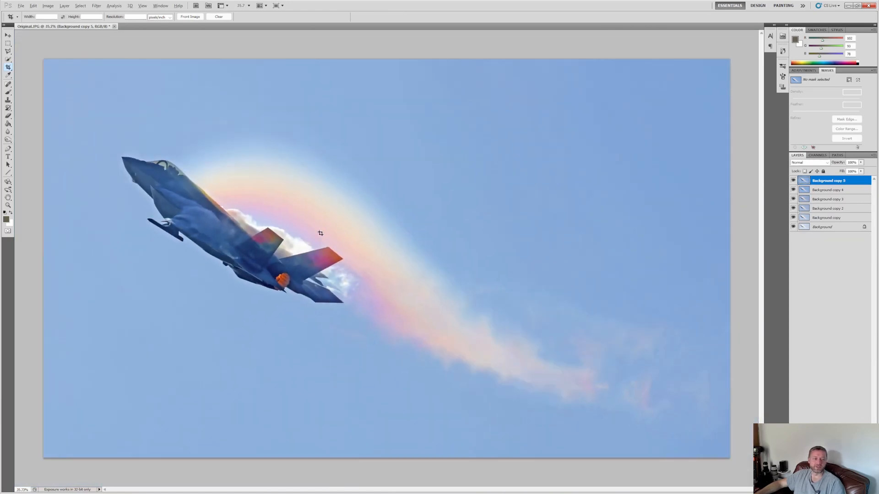
key(alt)
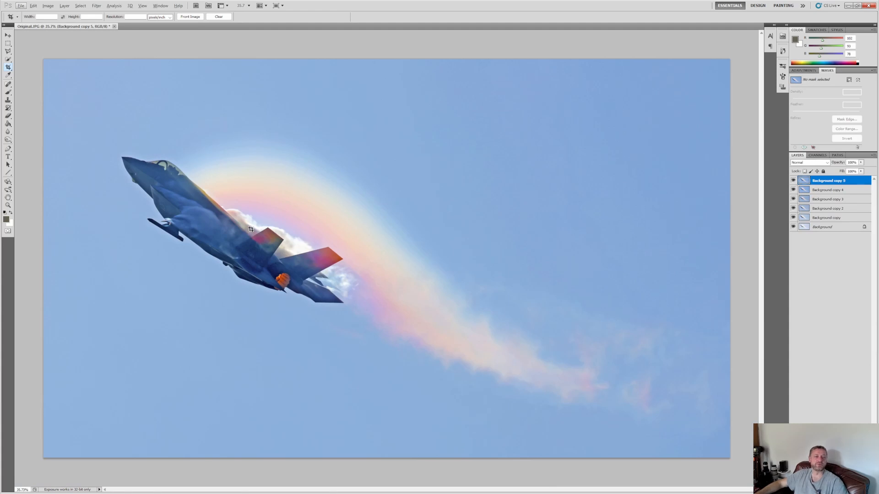
scroll(267, 229, up, 9)
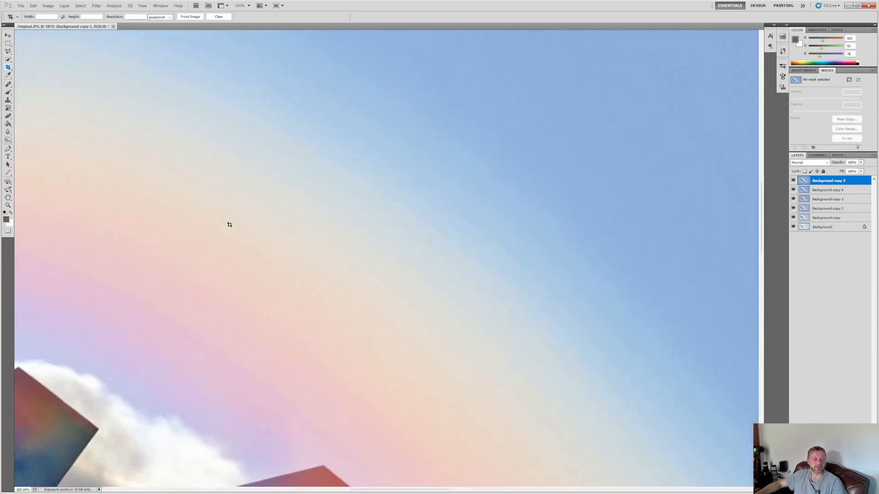
scroll(362, 219, down, 9)
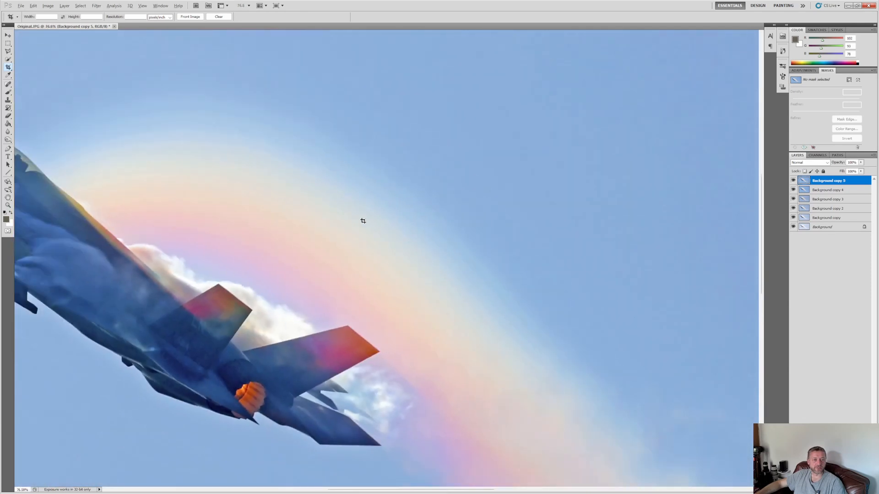
scroll(363, 221, down, 2)
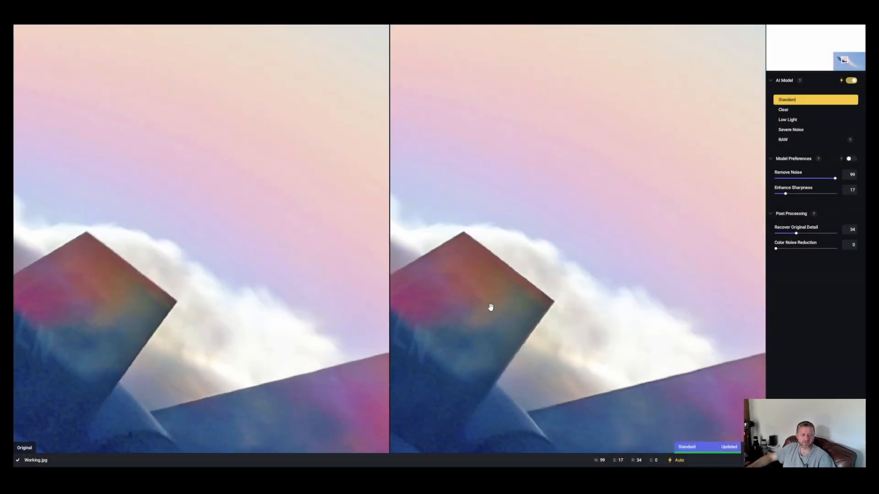
Step: Switch to DeNoise AI and compare the original and Standard-model previews around the tail fins, engine nozzle and surrounding sky
scroll(489, 308, up, 4)
drag(489, 308, 531, 276)
scroll(535, 275, up, 1)
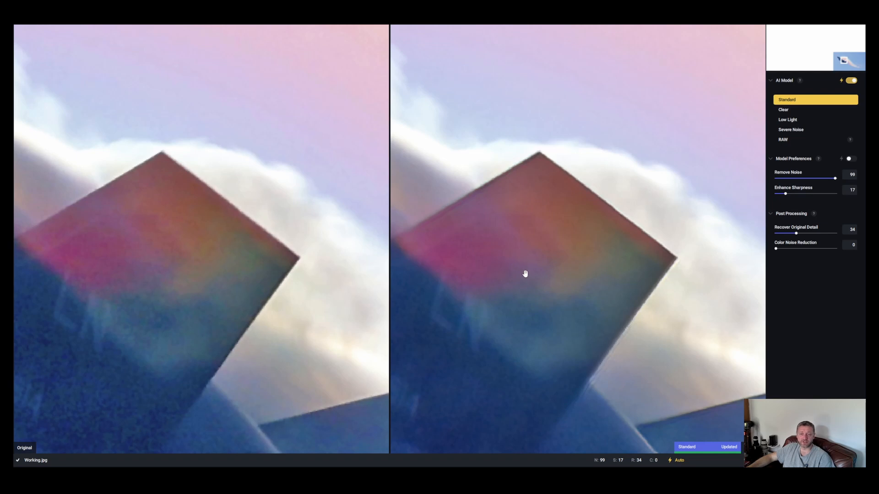
drag(545, 276, 547, 311)
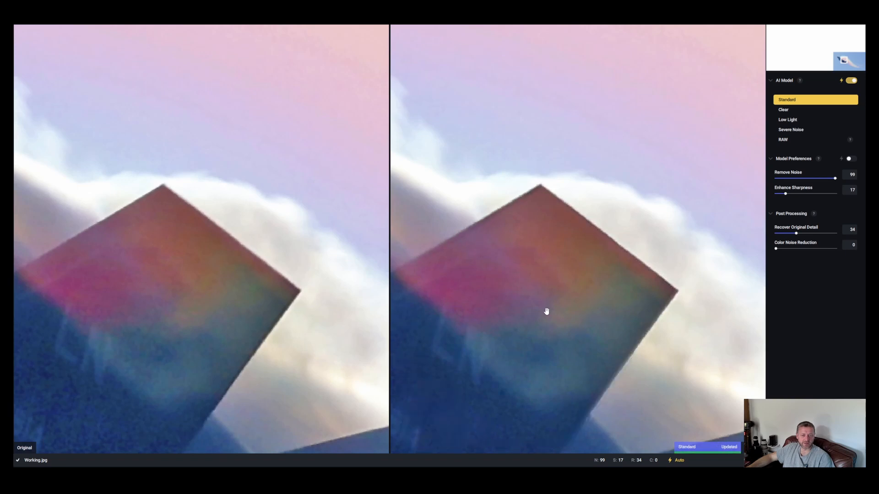
scroll(580, 295, down, 4)
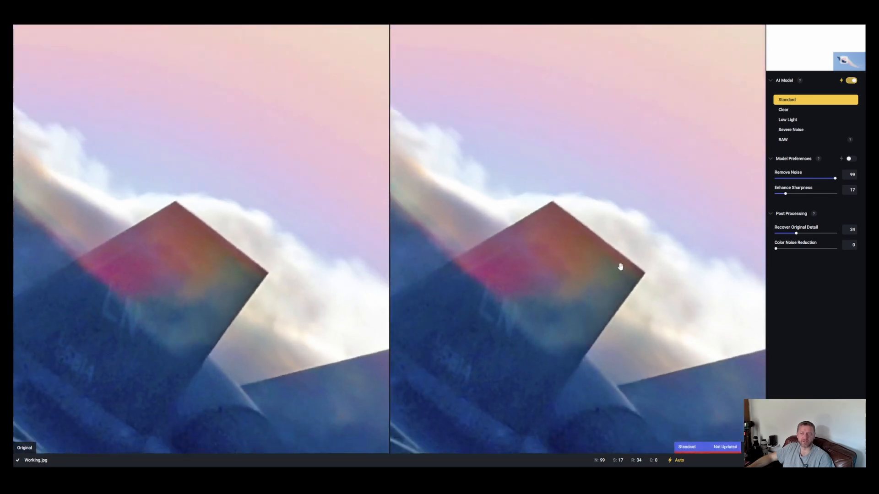
scroll(621, 267, down, 3)
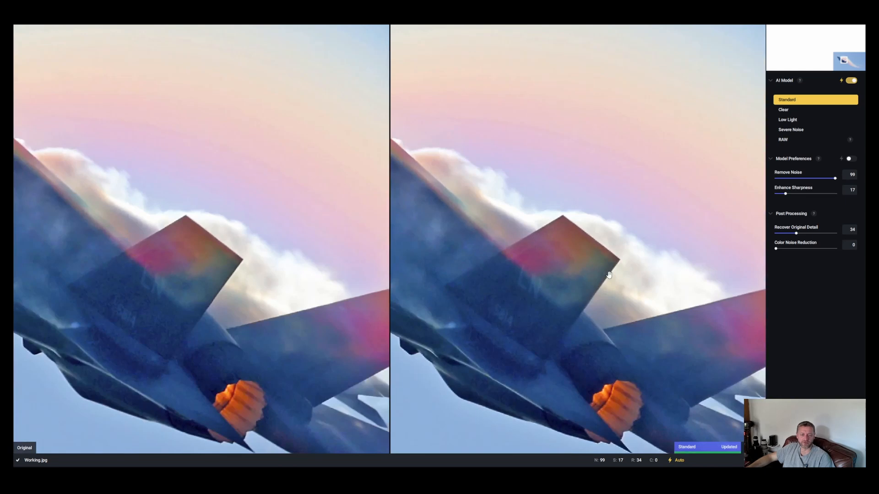
drag(591, 297, 646, 209)
drag(521, 213, 661, 363)
drag(552, 275, 677, 378)
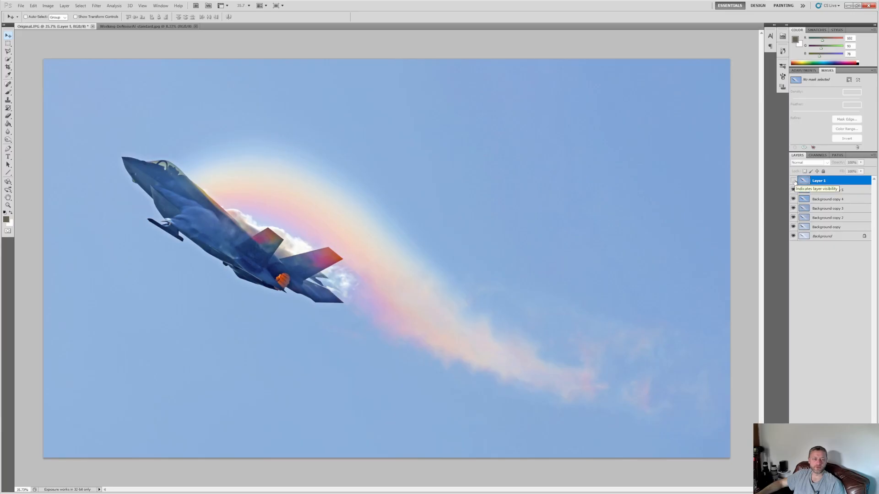
Step: Back in Photoshop, toggle the visibility of the denoised Layer 1 to compare the rainbow area's noise with the layer below
click(793, 180)
click(793, 181)
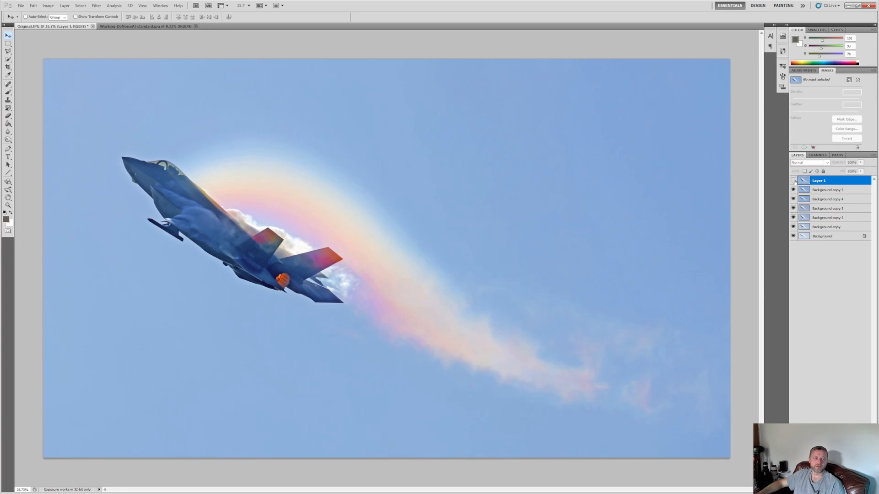
click(793, 181)
scroll(273, 161, up, 20)
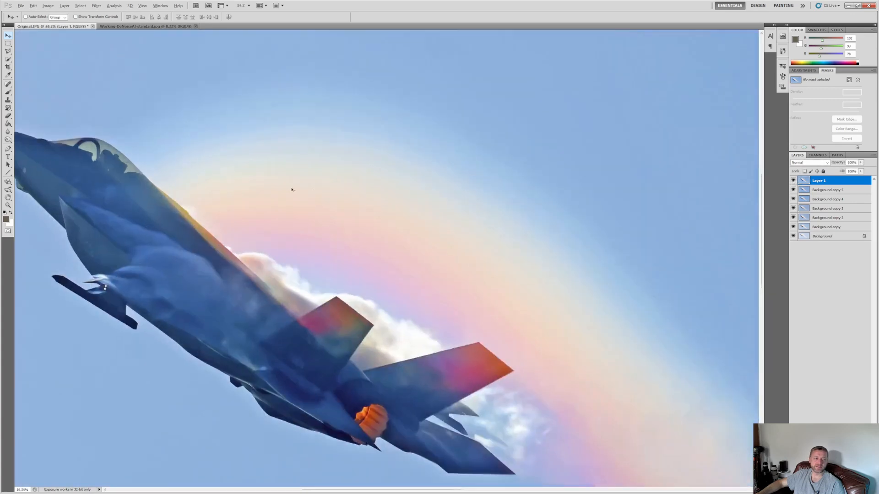
click(794, 181)
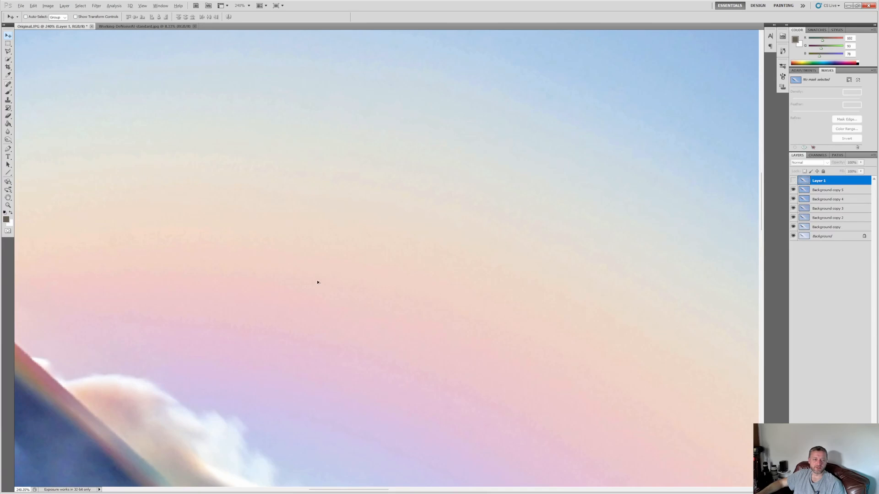
scroll(388, 243, up, 11)
scroll(526, 155, down, 8)
scroll(559, 177, up, 3)
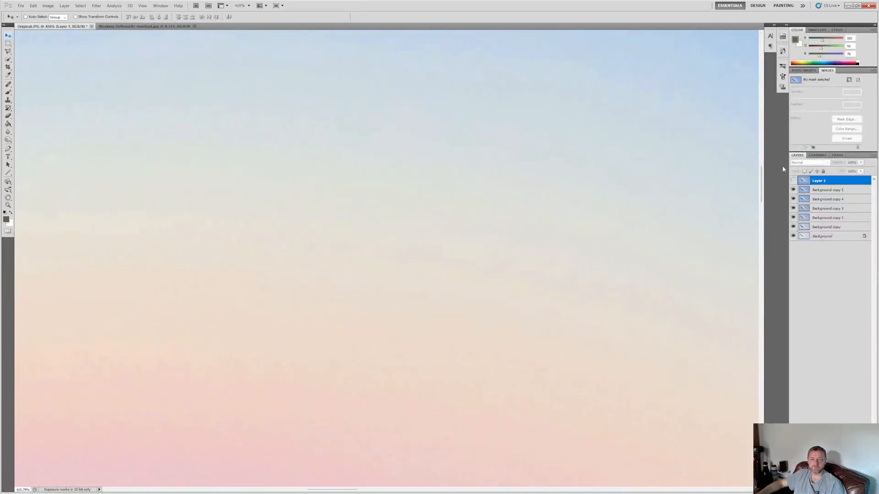
click(793, 181)
Step: Duplicate the Layer 1 copy layer with its default name
scroll(522, 292, down, 5)
right_click(798, 184)
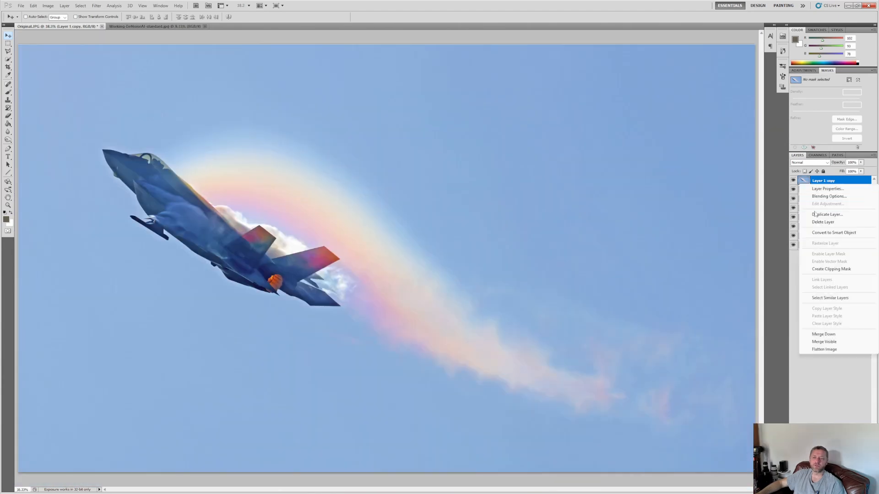
click(813, 215)
key(Return)
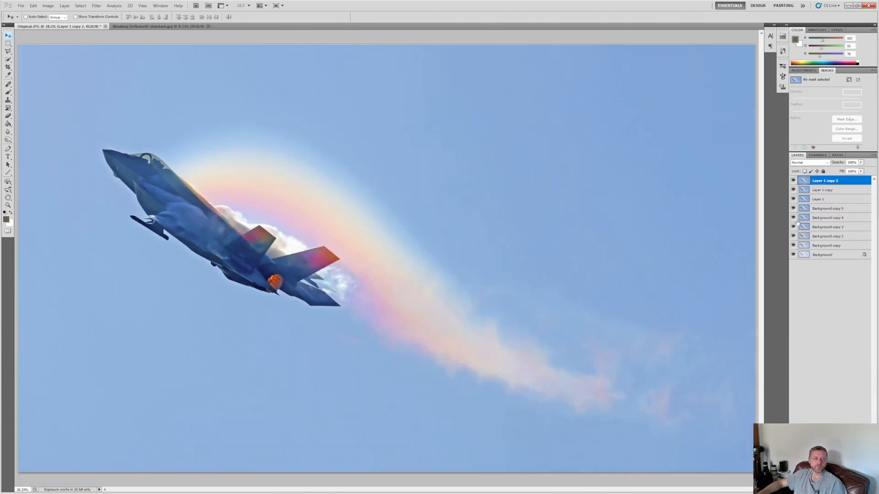
Step: Start a Selective Color adjustment on the Layer 1 copy 2 layer and raise cyan and yellow in the Blues
key(alt+i)
key(a)
key(s)
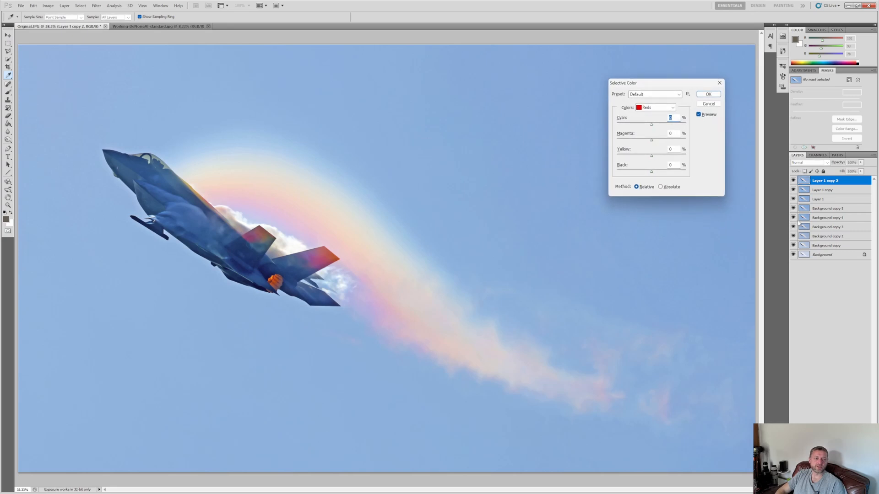
click(655, 108)
click(650, 122)
click(656, 107)
click(649, 134)
click(655, 107)
click(649, 140)
drag(652, 125, 674, 124)
mouse_move(651, 156)
mouse_down()
mouse_move(622, 156)
mouse_move(638, 141)
mouse_move(638, 156)
mouse_move(662, 156)
mouse_up()
Step: Set the Blacks in Selective Color to cyan +22, magenta +6, yellow +31 and black +100, then compare the layer with the one below
click(655, 108)
click(649, 146)
click(655, 107)
click(649, 165)
drag(652, 172, 692, 173)
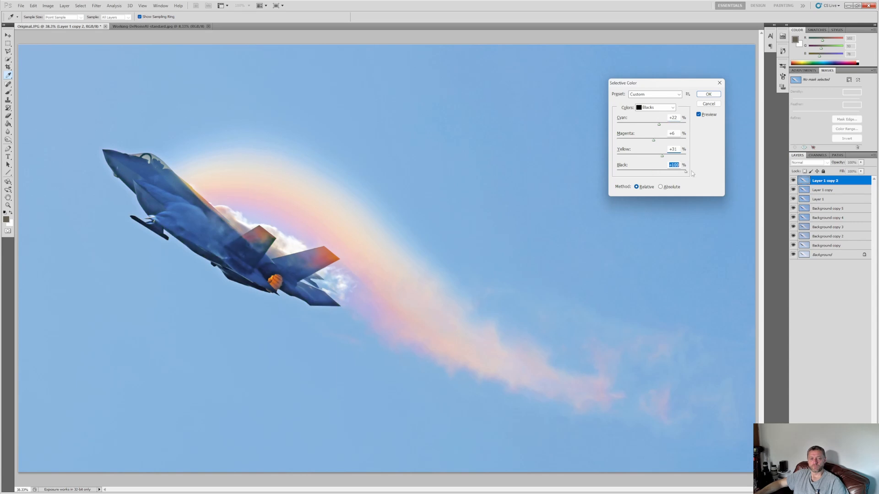
key(Return)
click(794, 180)
click(793, 181)
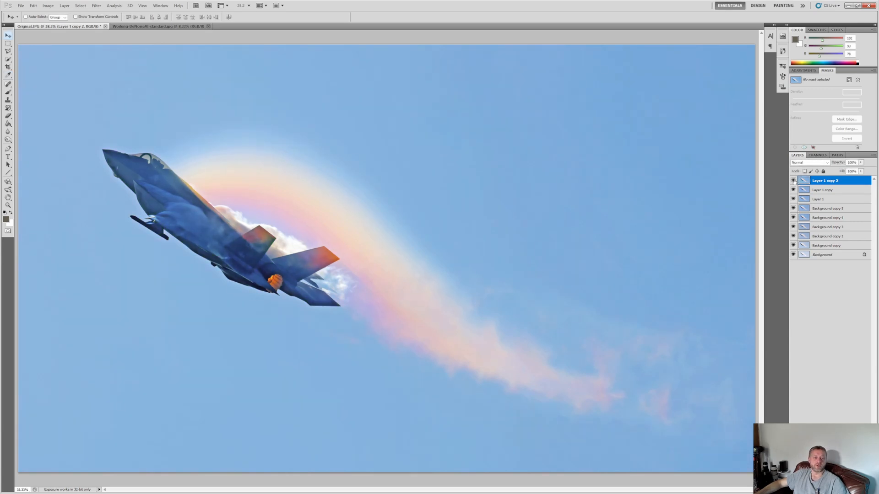
Step: Duplicate the Layer 1 copy 2 layer with its default name
right_click(831, 181)
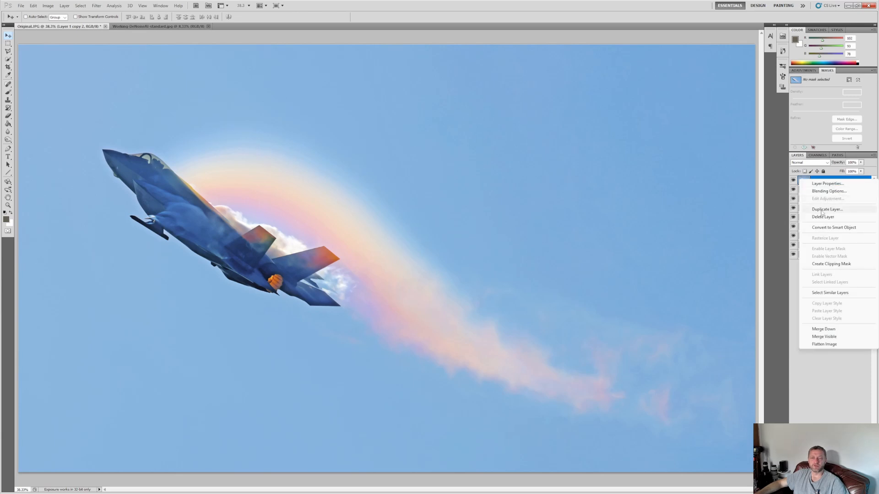
click(827, 209)
key(Return)
Step: Smooth the rainbow arc above the jet with the Smudge tool, using a large soft brush with 0% hardness and a low strength
scroll(185, 218, up, 2)
scroll(185, 218, up, 4)
scroll(186, 218, down, 8)
scroll(202, 183, up, 10)
scroll(202, 182, down, 4)
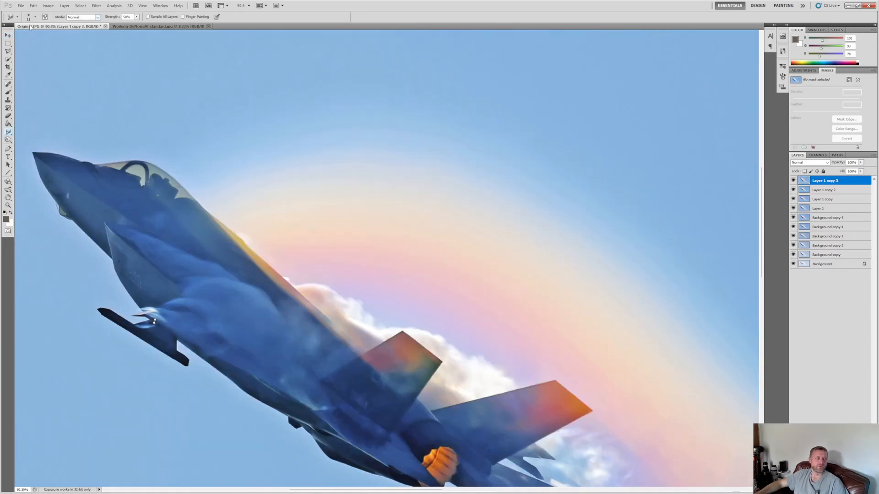
click(36, 18)
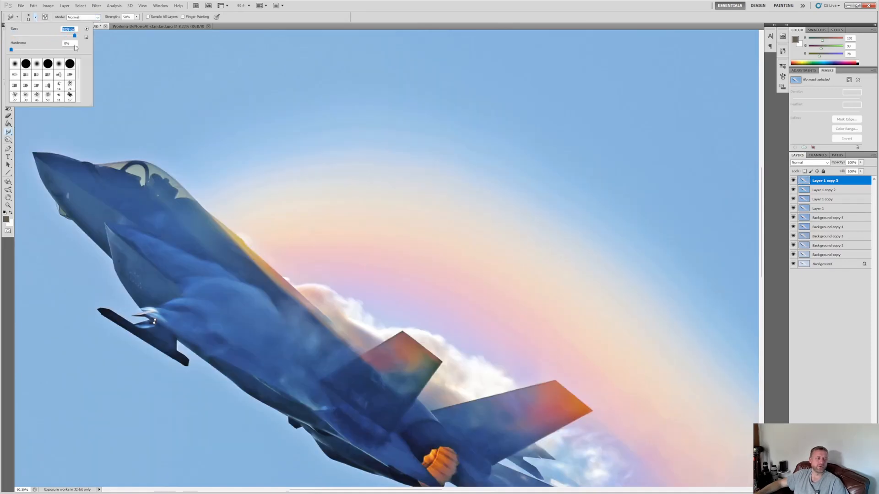
click(137, 17)
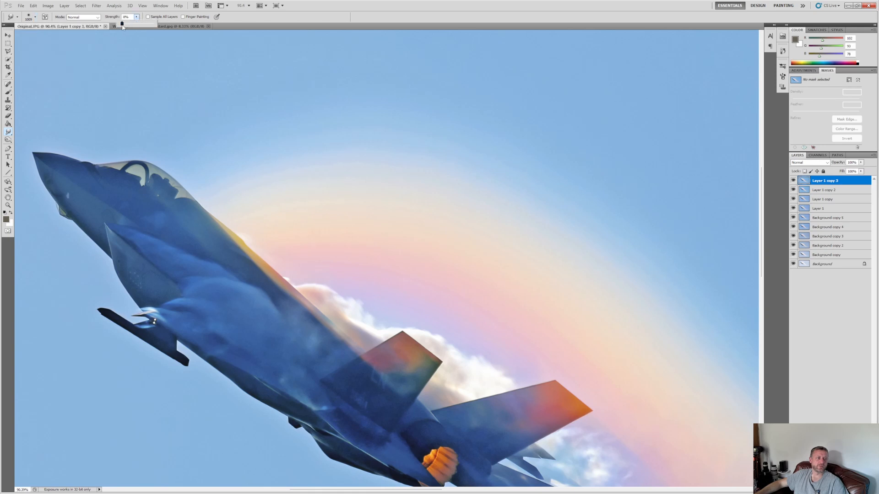
click(87, 27)
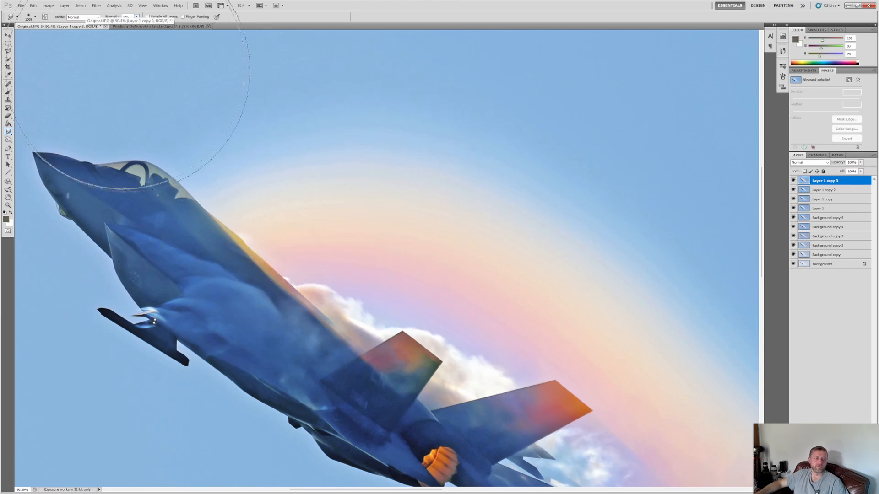
click(30, 18)
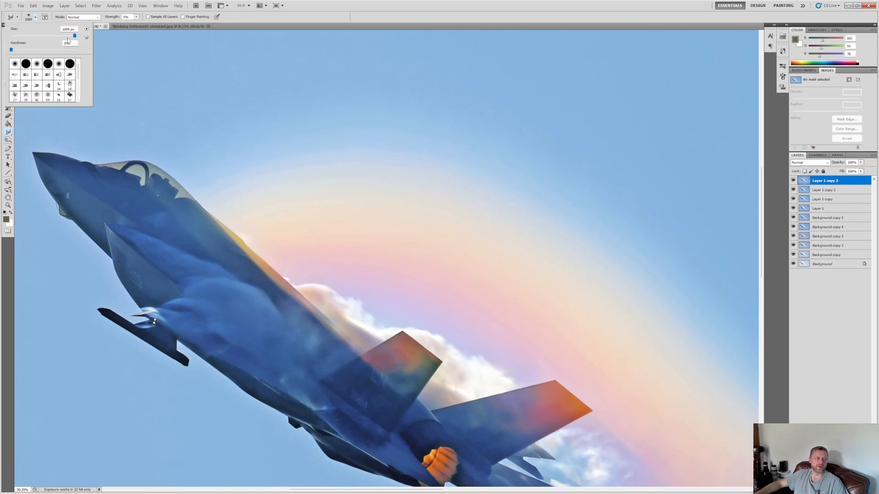
click(69, 36)
click(308, 244)
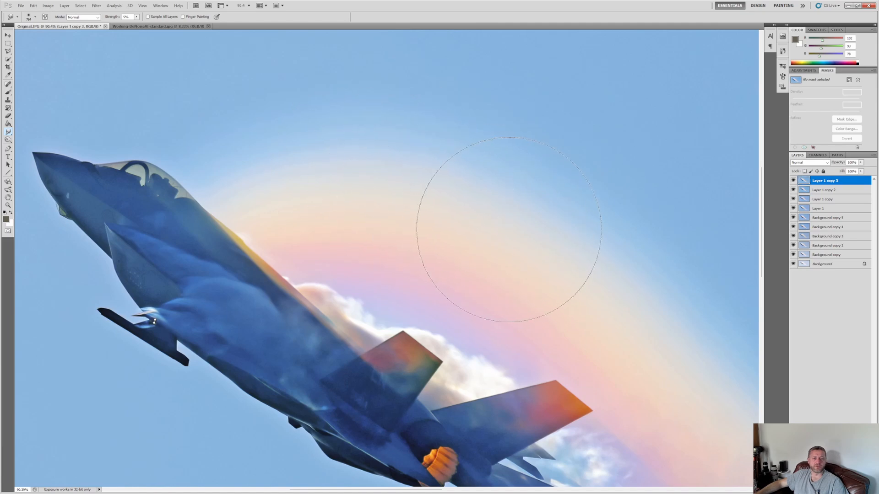
Step: Examine the smudged rainbow area up close, and then the whole image
scroll(502, 233, up, 3)
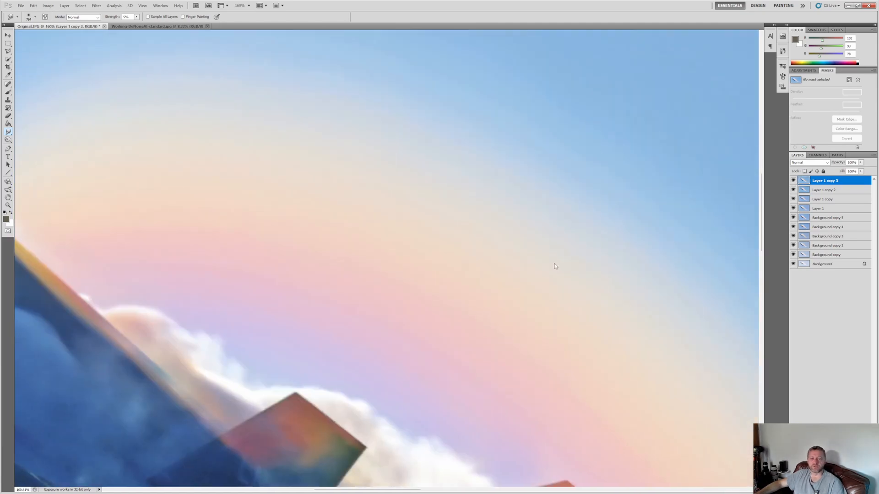
scroll(501, 232, down, 5)
scroll(614, 357, up, 4)
scroll(596, 310, down, 5)
scroll(520, 243, up, 5)
scroll(520, 243, down, 5)
scroll(270, 162, up, 4)
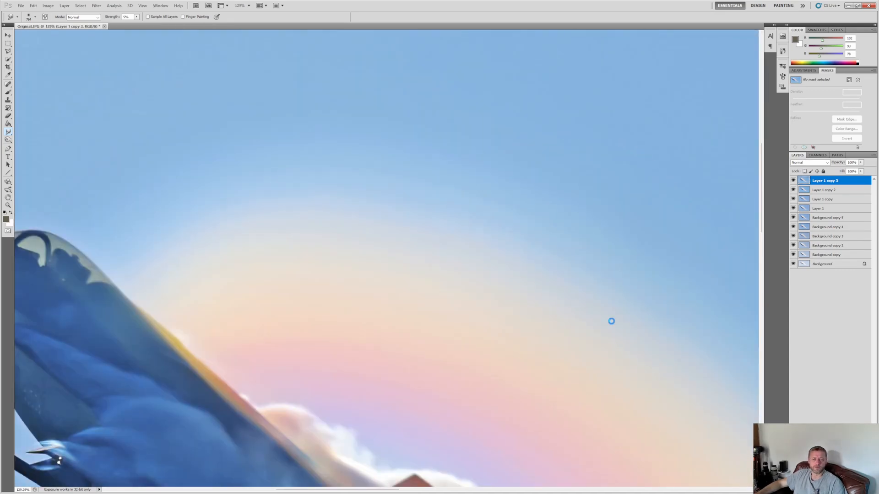
key(ctrl+0)
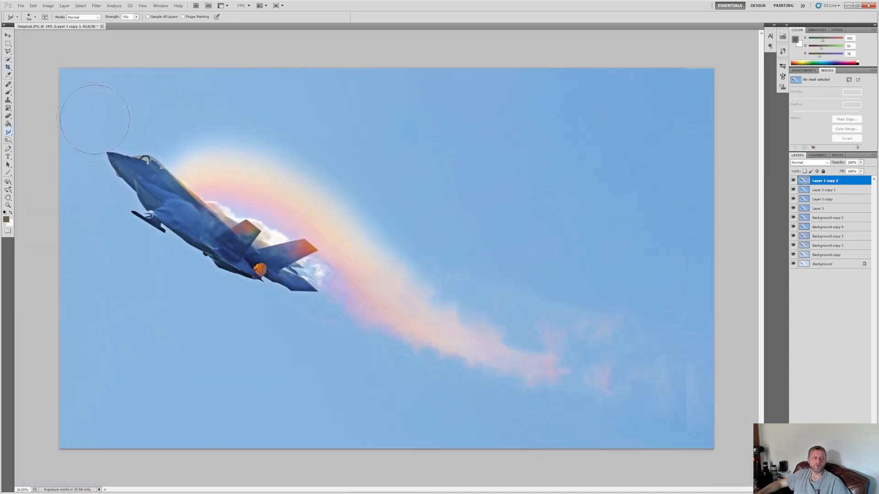
Step: Crop a narrow strip off the outer edges of the image, keeping the jet and its vapour trail
click(7, 67)
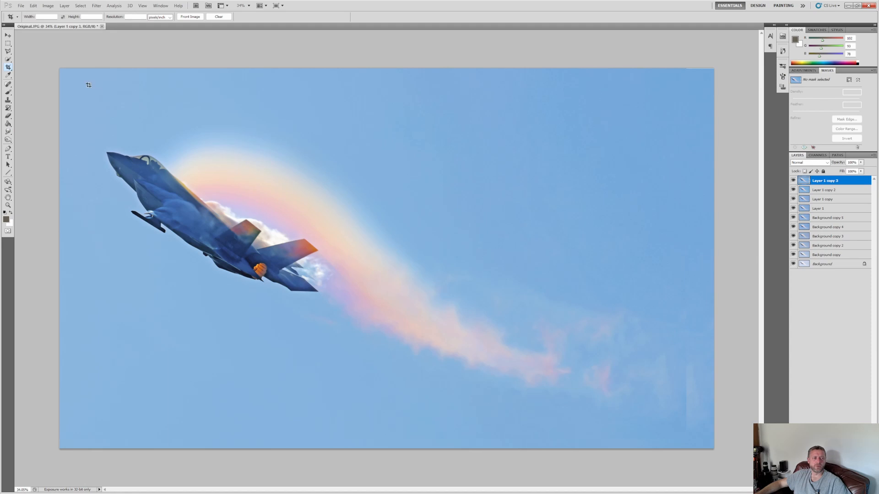
drag(679, 445, 679, 444)
key(Return)
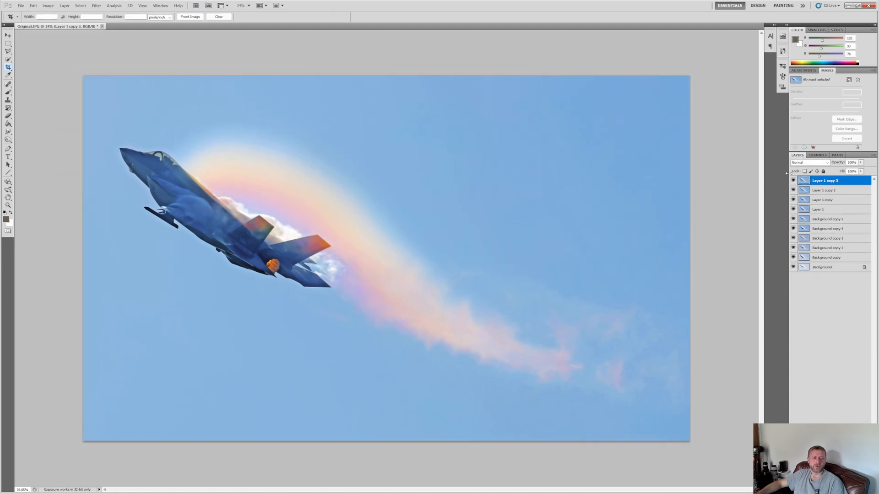
Step: Merge all the layers, from Layer 1 copy 3 down to Background, into one
shift+click(827, 266)
right_click(826, 257)
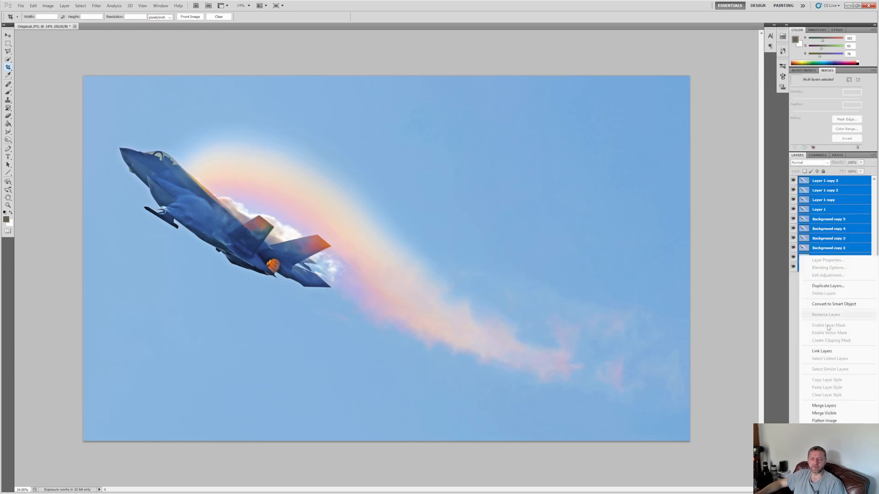
click(834, 408)
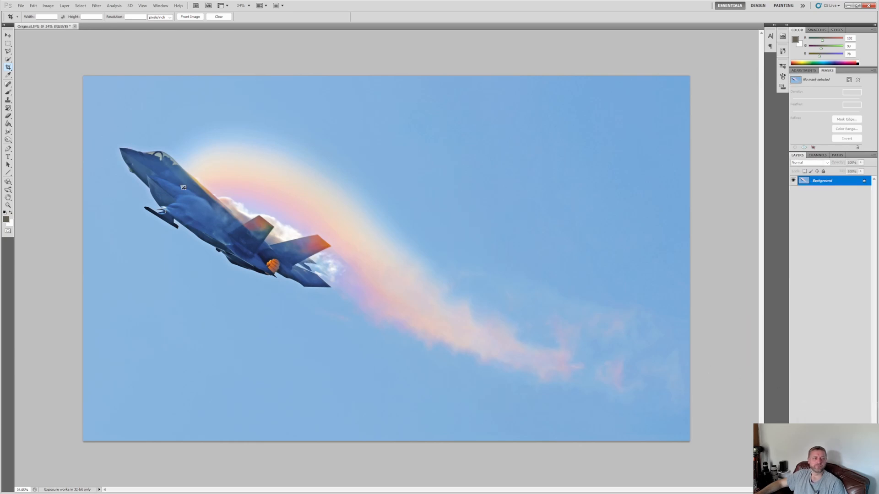
Step: Lighten the shadows along the jet's nose, fuselage and tail with the Dodge tool, using a soft brush and the Shadows range
scroll(135, 145, up, 7)
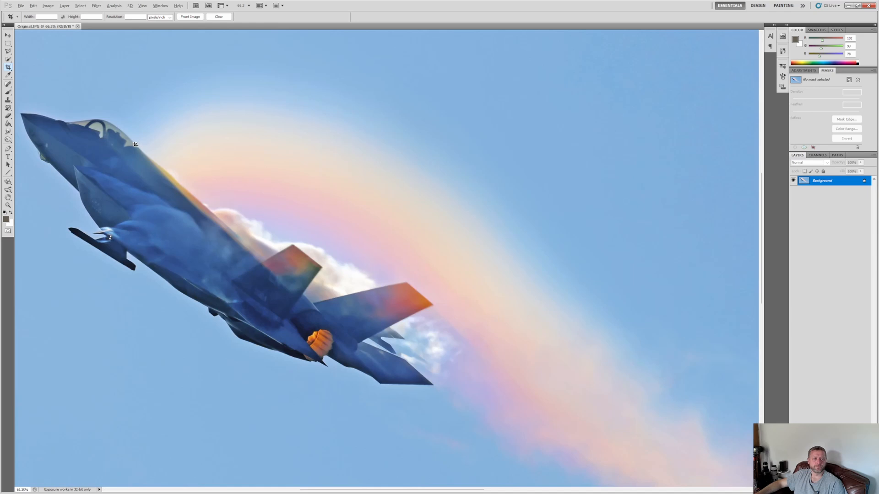
scroll(135, 145, up, 5)
scroll(56, 133, left, 4)
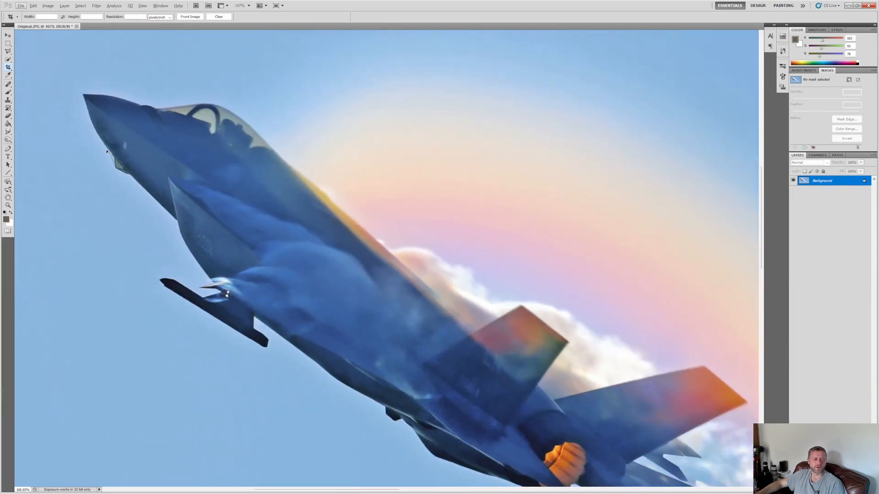
scroll(105, 150, down, 3)
click(8, 139)
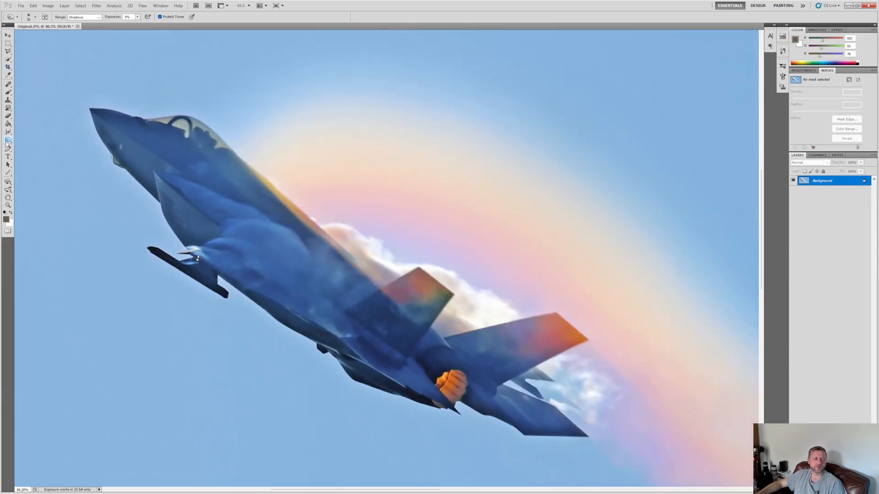
click(50, 139)
click(28, 18)
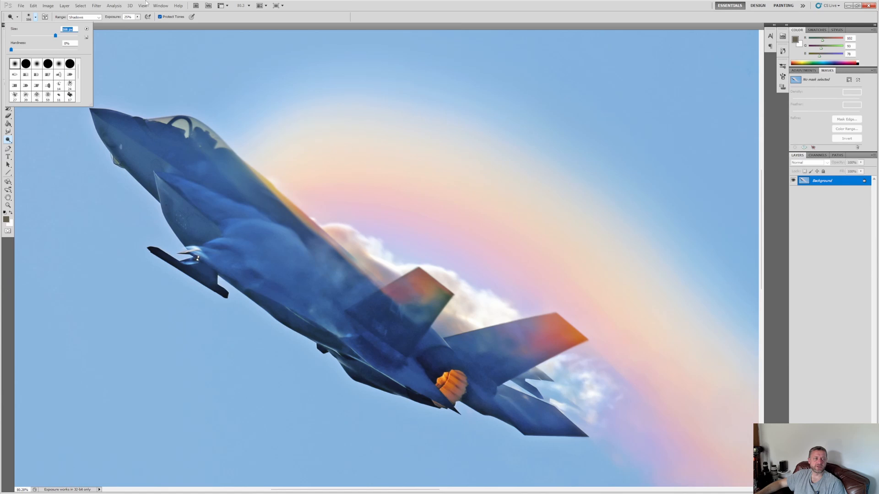
click(146, 1)
mouse_move(122, 122)
mouse_down()
mouse_move(154, 134)
mouse_move(173, 200)
mouse_move(225, 245)
mouse_move(193, 262)
mouse_up()
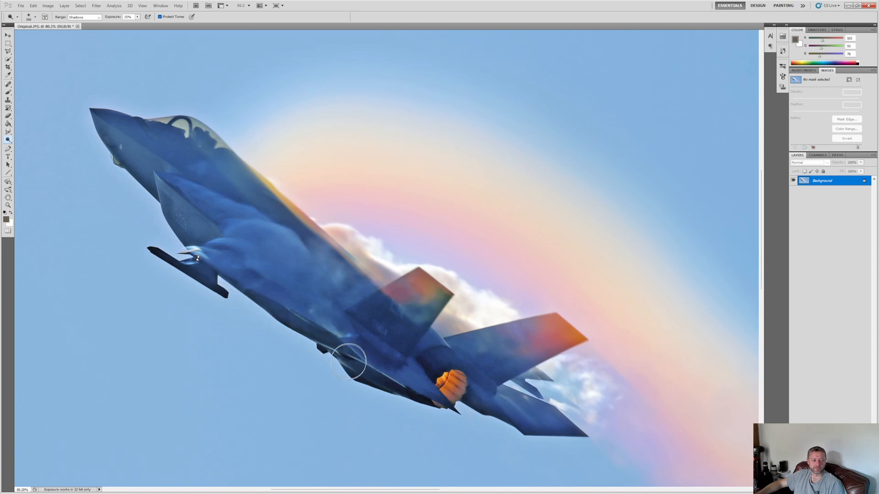
mouse_move(384, 340)
mouse_down()
mouse_move(411, 335)
mouse_move(378, 320)
mouse_move(421, 332)
mouse_up()
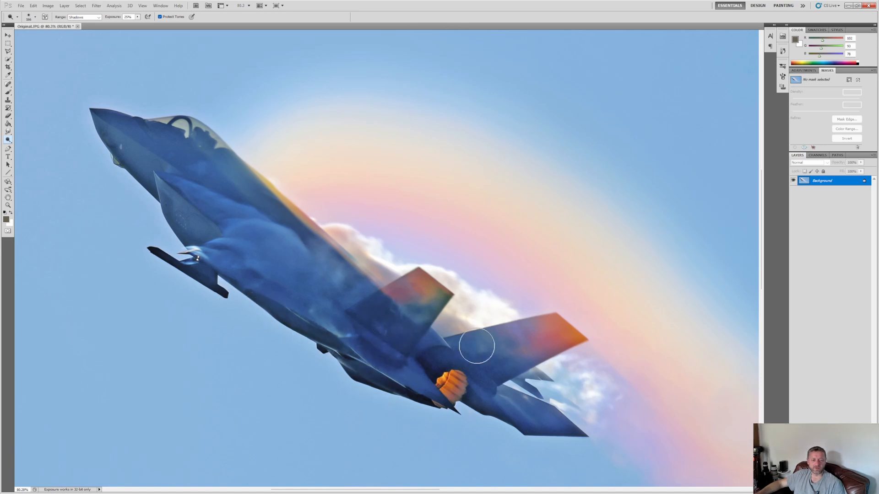
drag(488, 361, 484, 375)
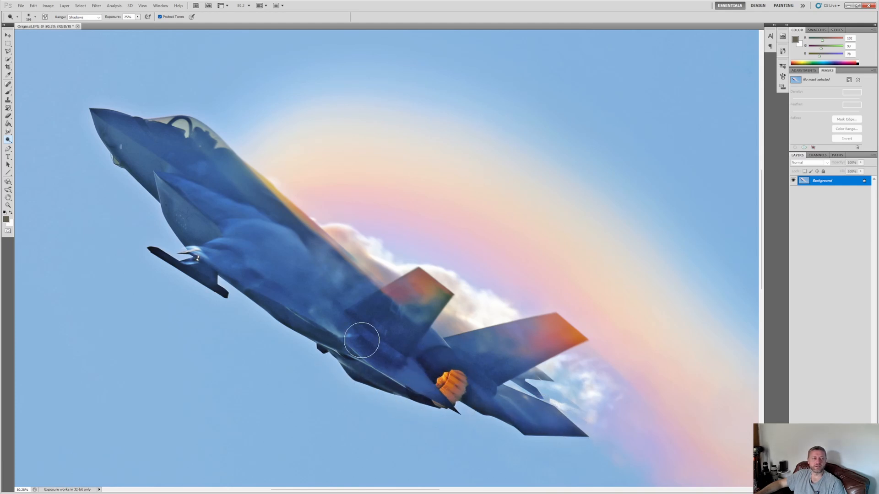
Step: Deepen the whole image's dark tones with Levels by raising the black input level
scroll(315, 309, down, 1)
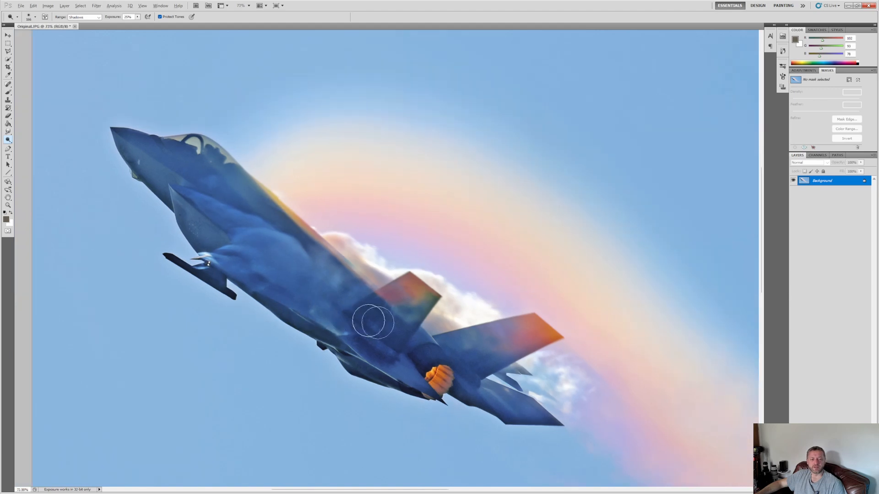
scroll(358, 318, down, 1)
scroll(355, 318, down, 2)
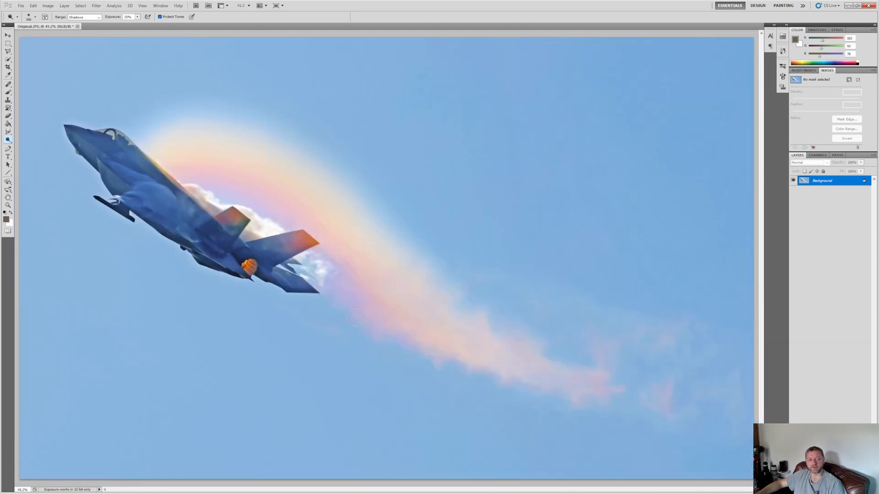
scroll(278, 312, down, 1)
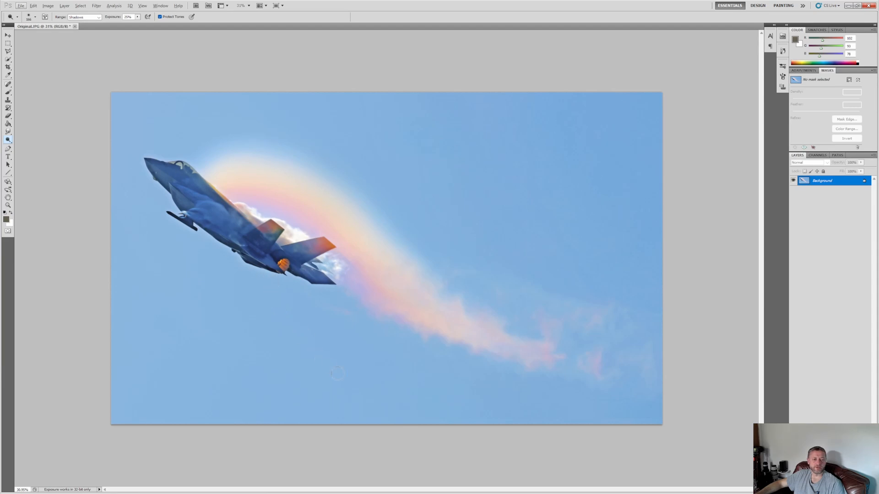
scroll(315, 250, up, 1)
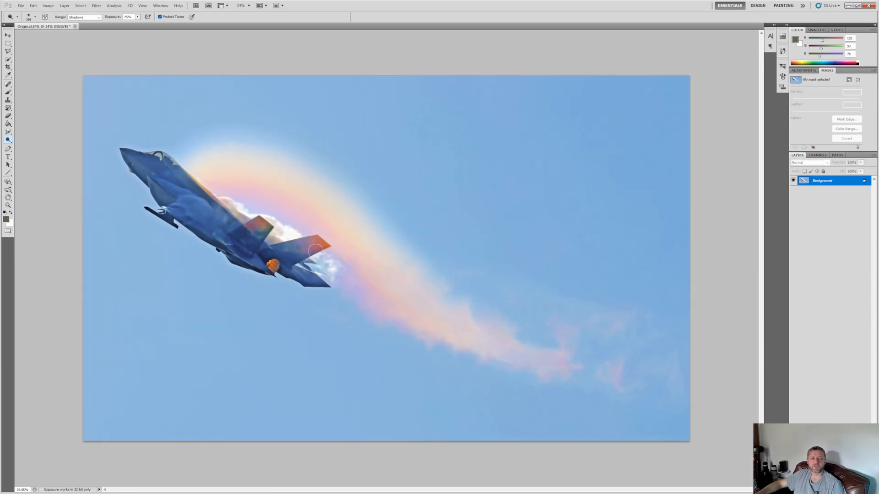
key(ctrl+l)
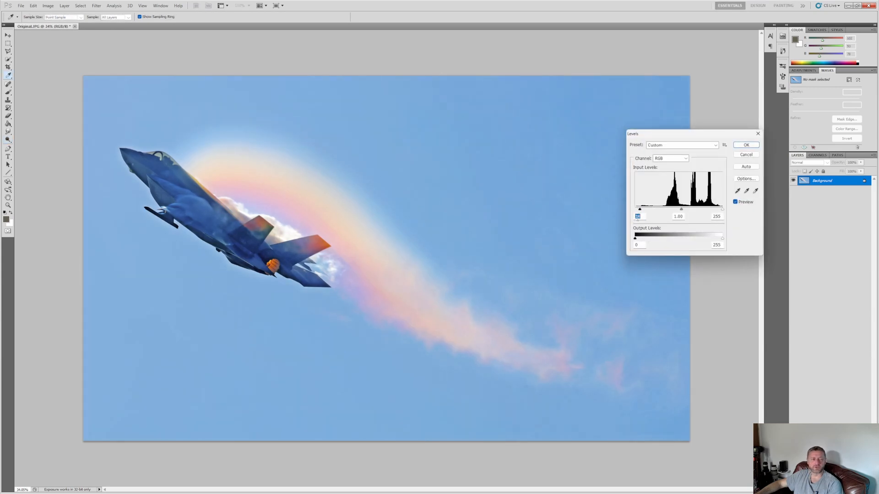
scroll(638, 219, up, 6)
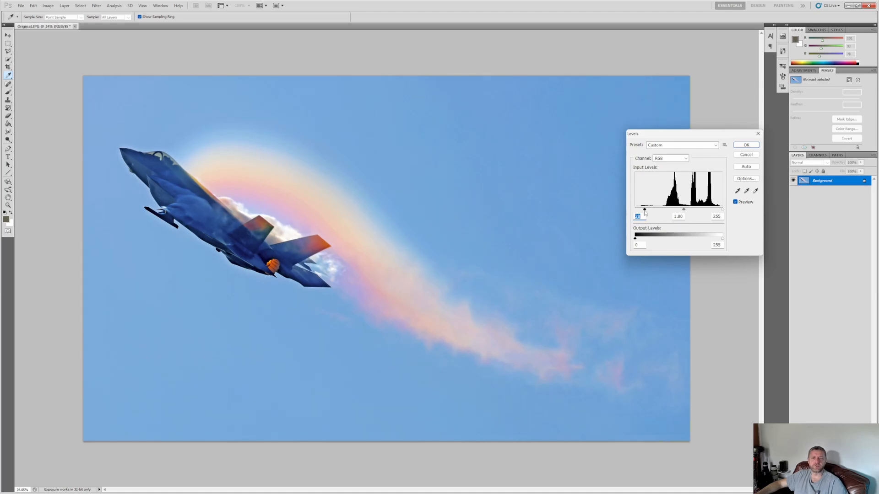
drag(648, 211, 642, 213)
key(Return)
key(o)
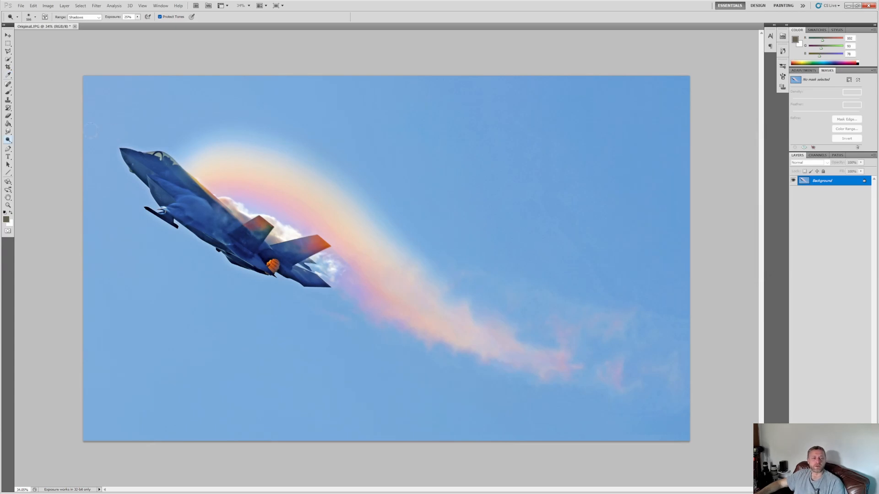
Step: Apply a Vibrance adjustment that raises vibrance moderately and saturation slightly
key(alt+i)
key(a)
key(v)
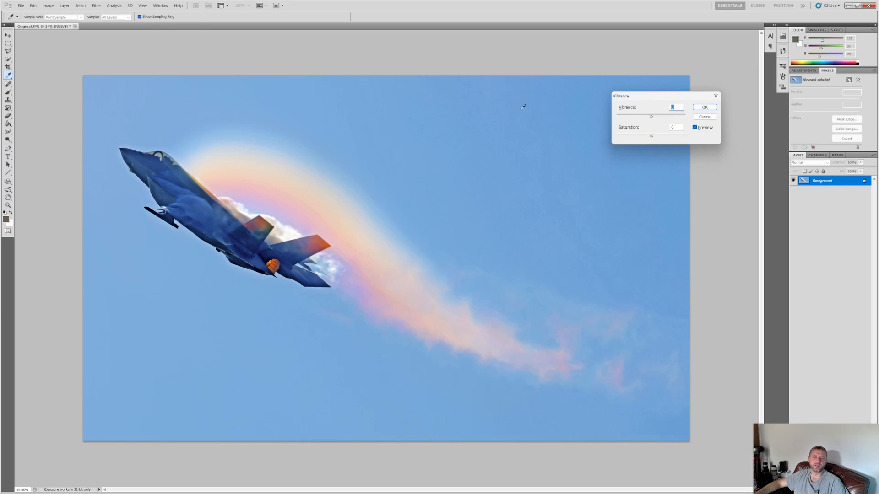
drag(650, 117, 654, 137)
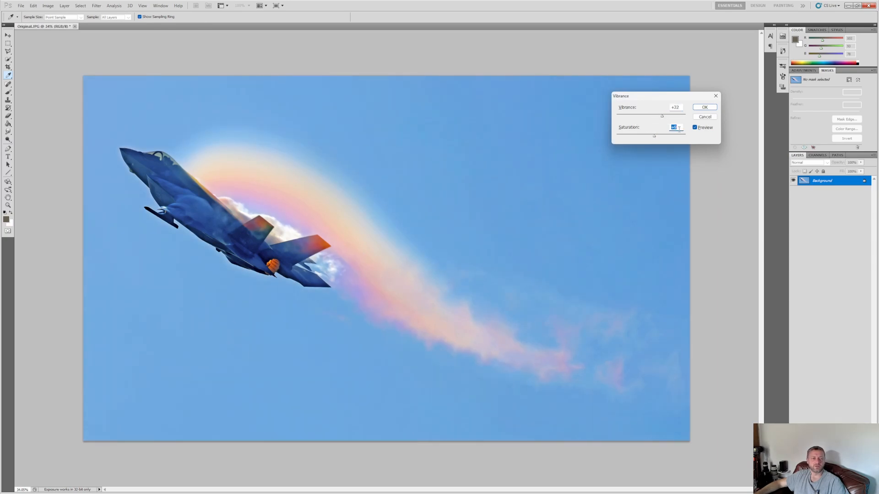
click(705, 107)
key(o)
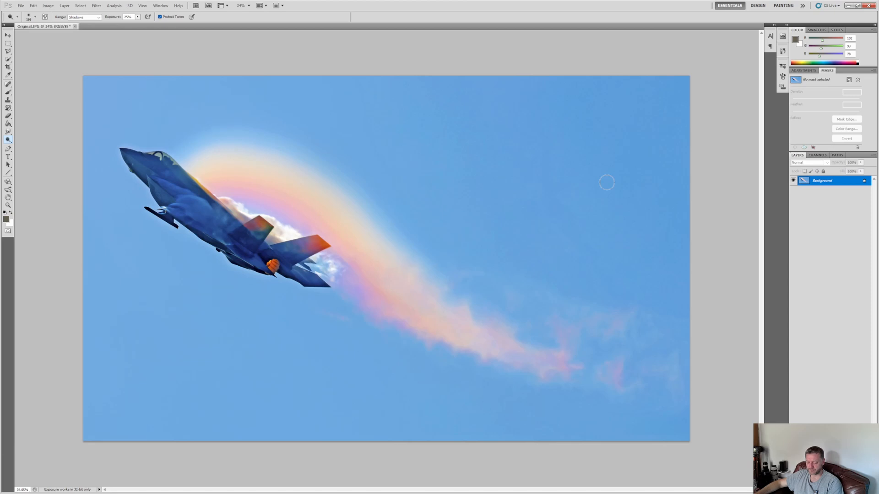
Step: Apply Shadows/Highlights with a low shadows amount and highlights kept at minimum to lift the jet's dark areas slightly
key(alt+i)
key(j)
key(w)
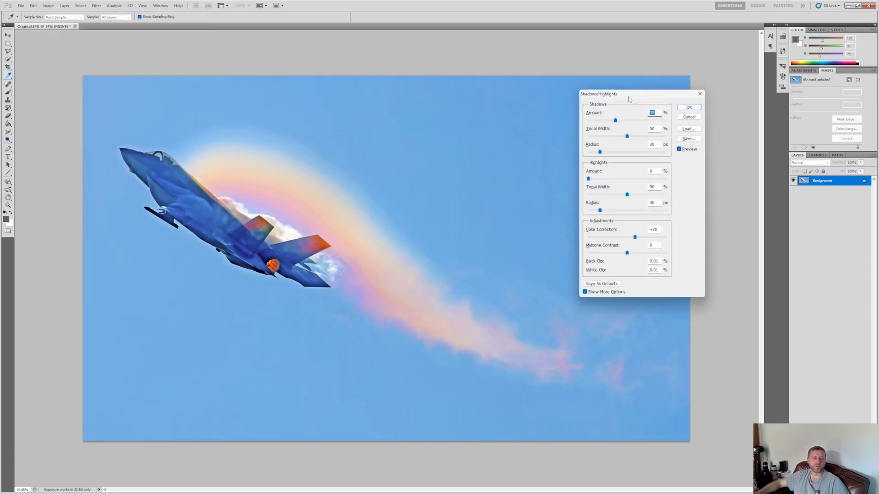
mouse_move(615, 120)
mouse_down()
mouse_move(596, 120)
mouse_move(622, 120)
mouse_move(599, 120)
mouse_up()
click(588, 179)
click(686, 108)
key(o)
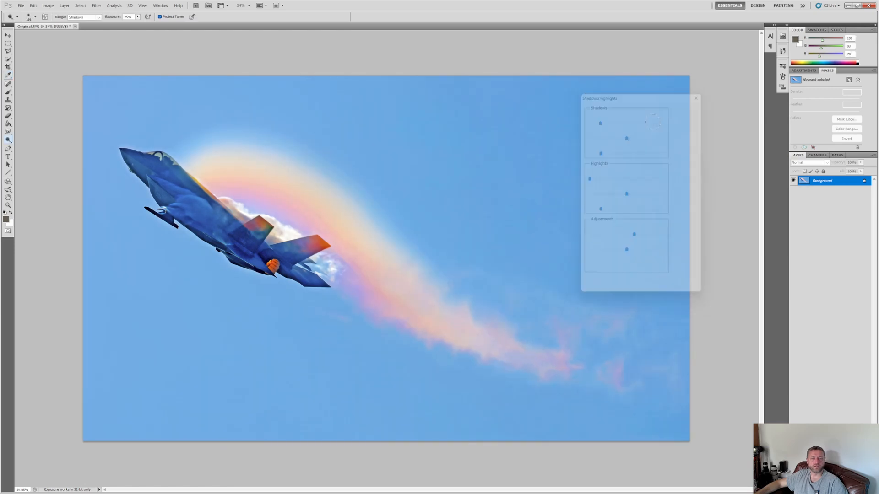